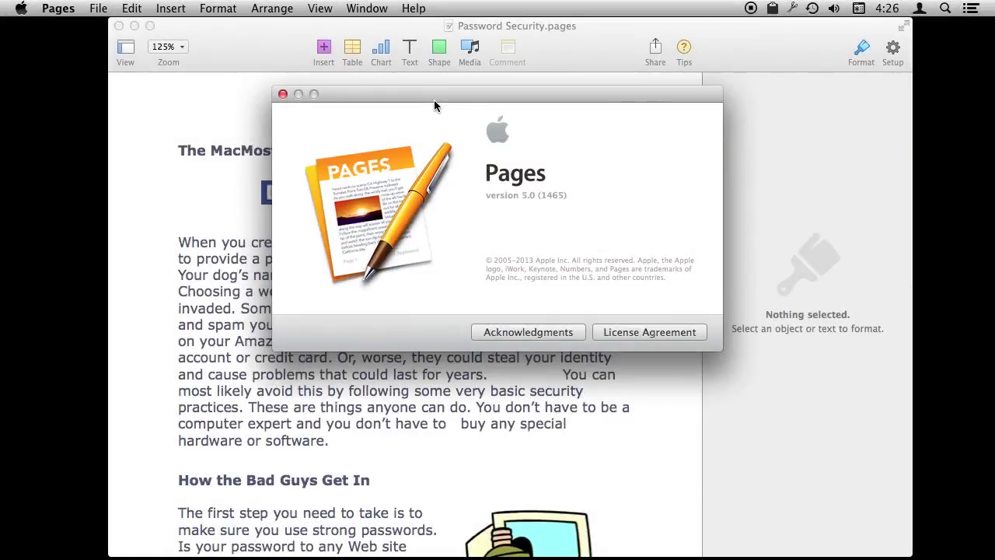
- Close the About Pages window that shows version 5.0
click(282, 94)
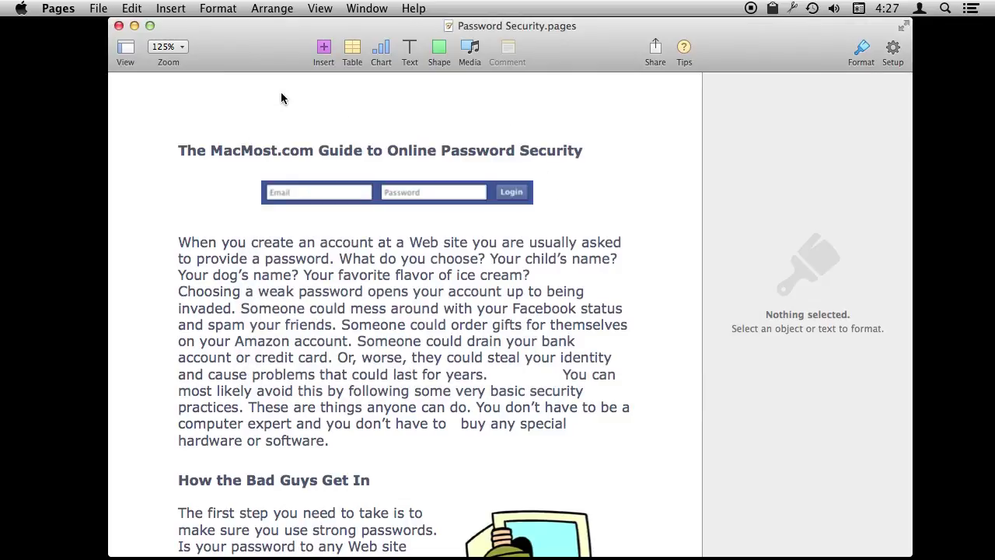
scroll(311, 288, down, 10)
scroll(314, 290, up, 15)
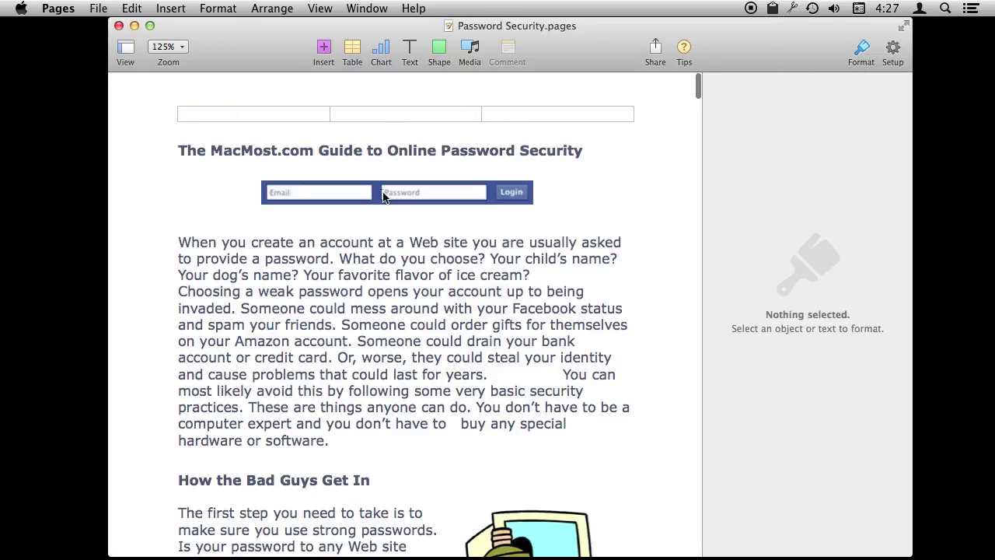
scroll(373, 264, down, 10)
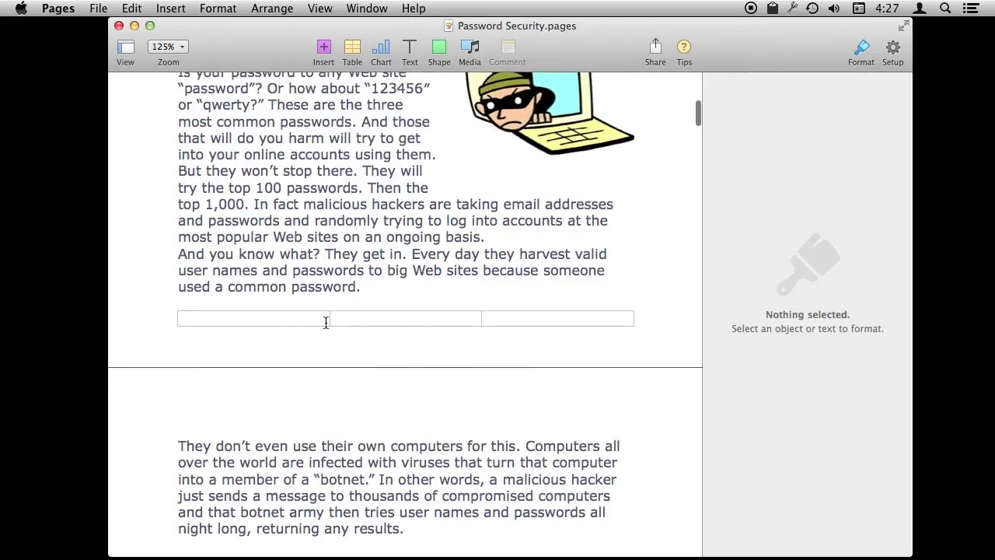
scroll(542, 303, up, 5)
scroll(540, 298, up, 5)
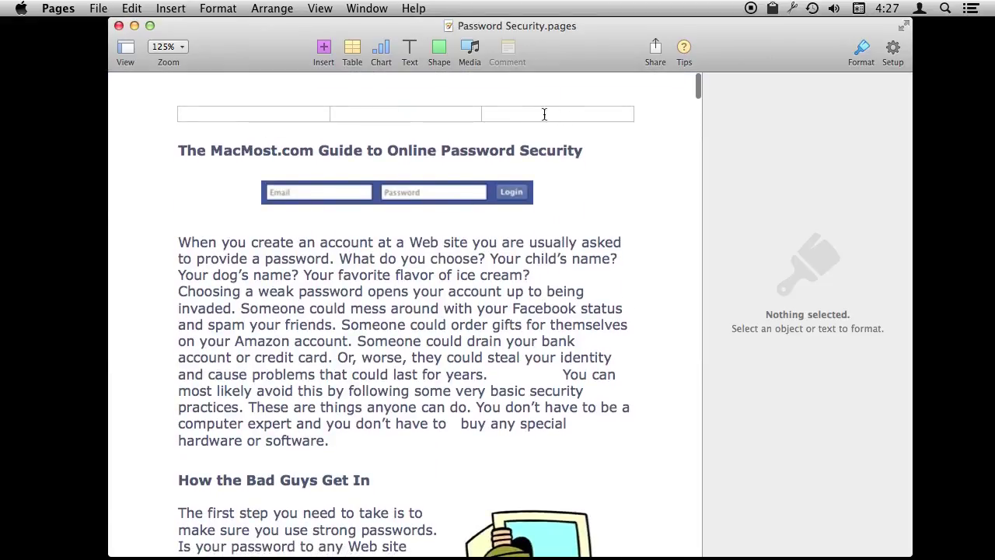
- Insert a '1, 2, 3' page number in the right header field and verify it on pages 2 and 3
click(565, 113)
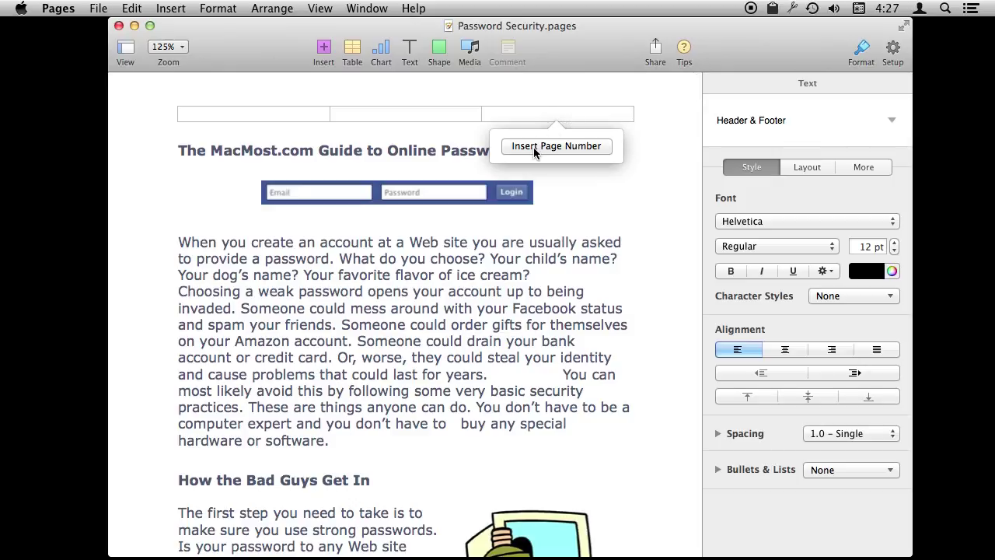
click(433, 114)
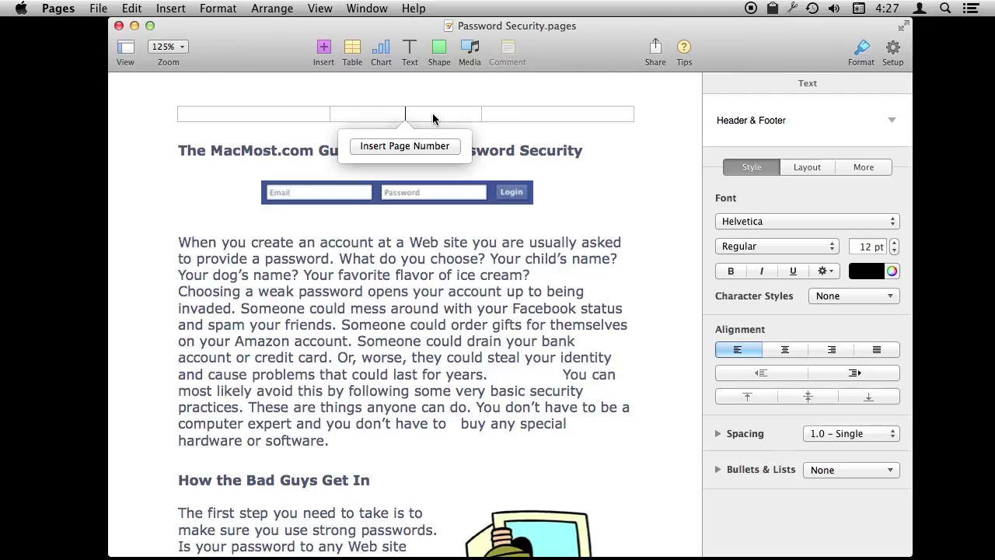
click(311, 114)
click(576, 119)
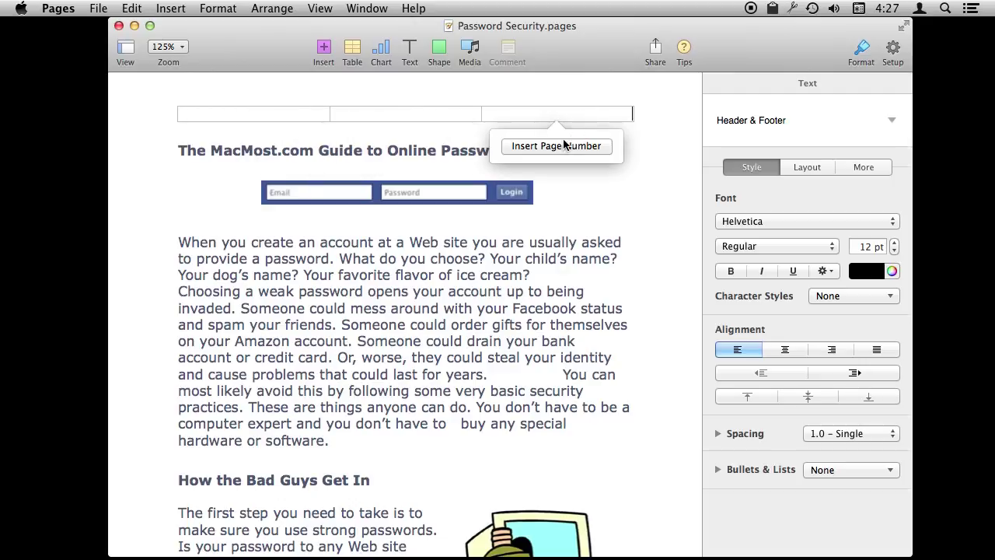
click(556, 148)
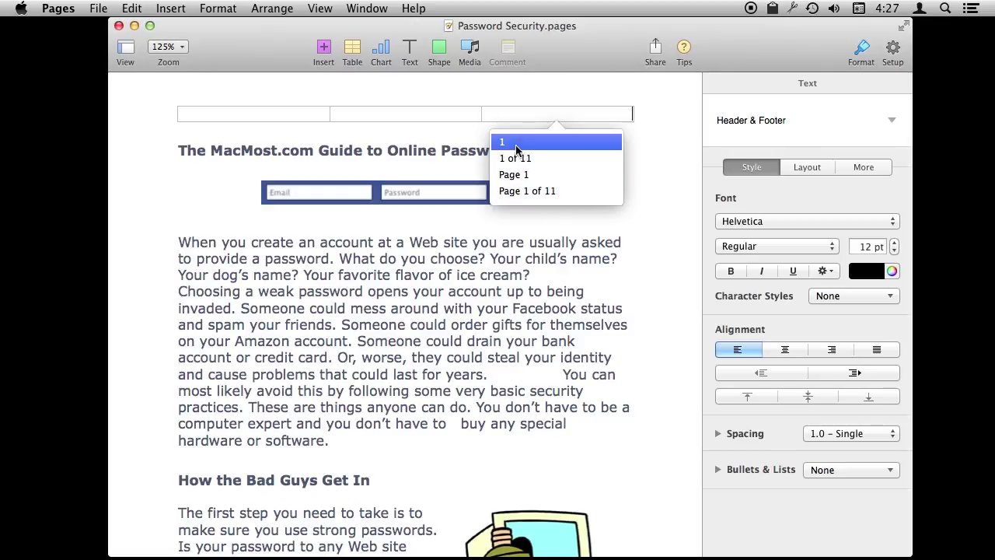
click(516, 143)
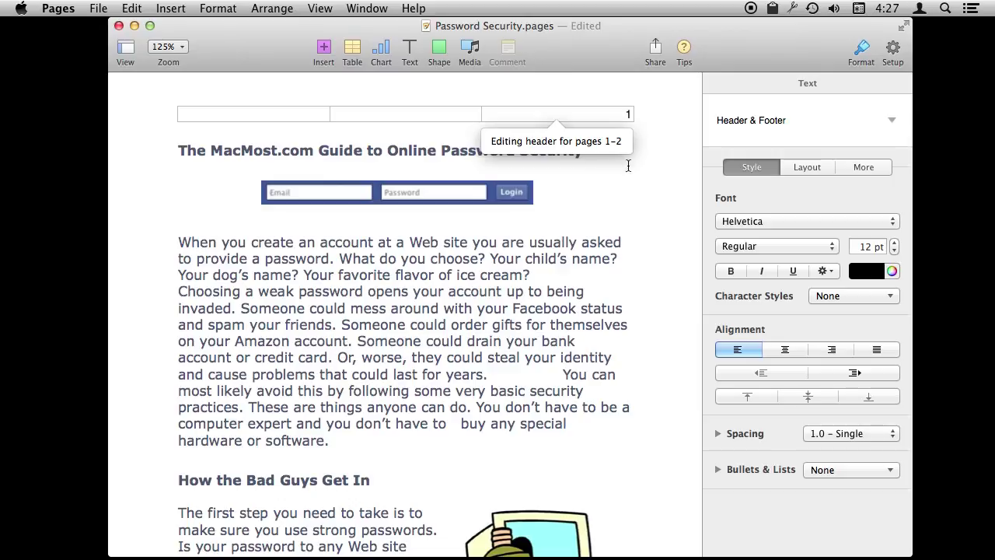
scroll(645, 194, down, 10)
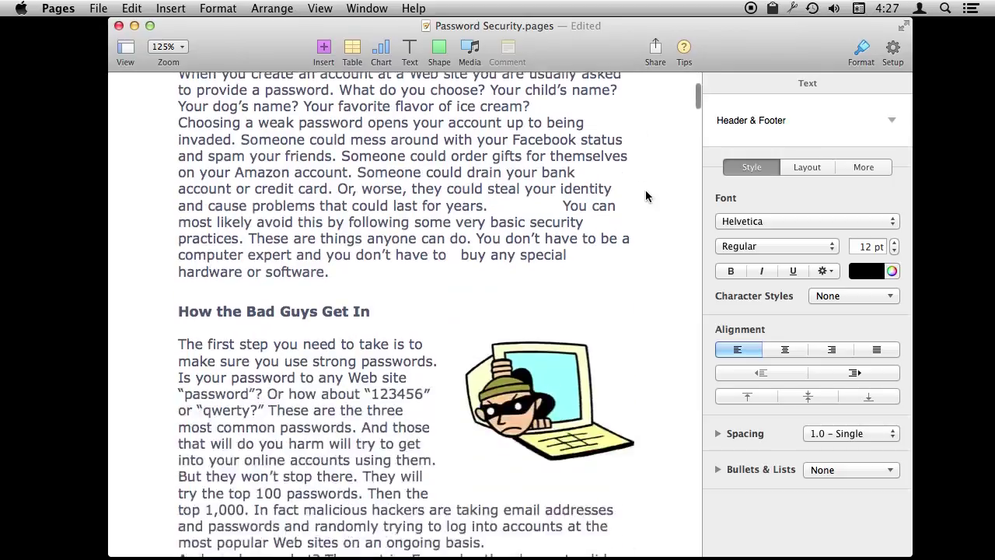
scroll(646, 196, down, 4)
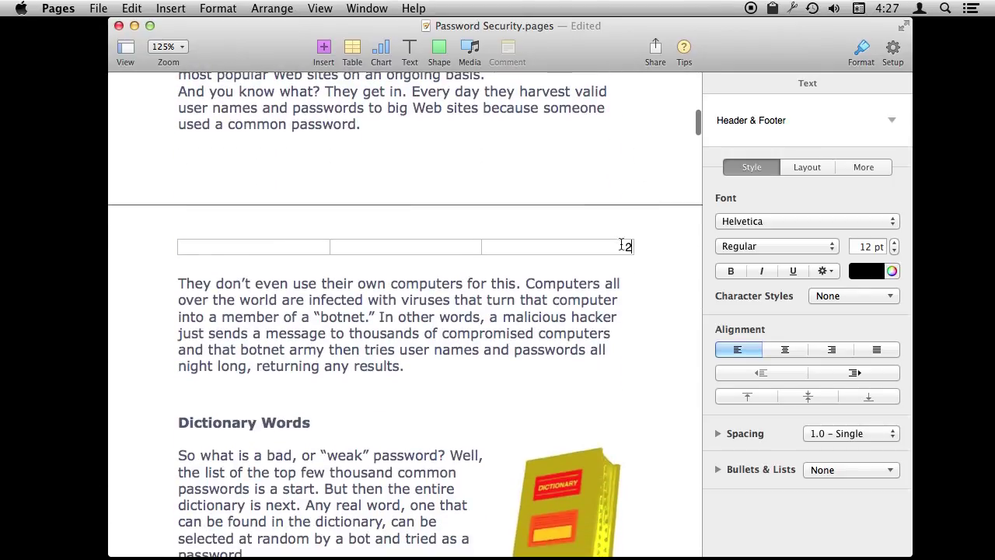
scroll(628, 245, down, 13)
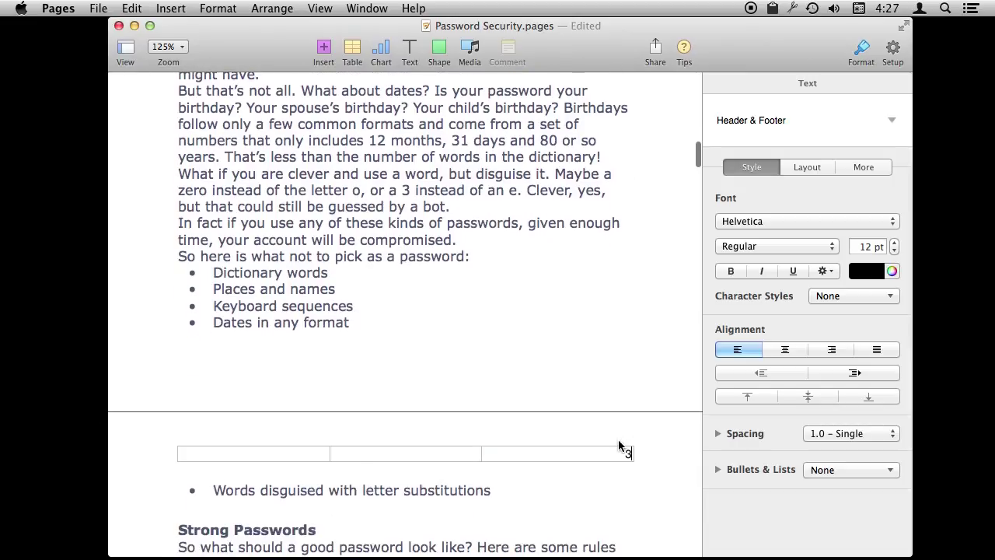
scroll(619, 435, up, 20)
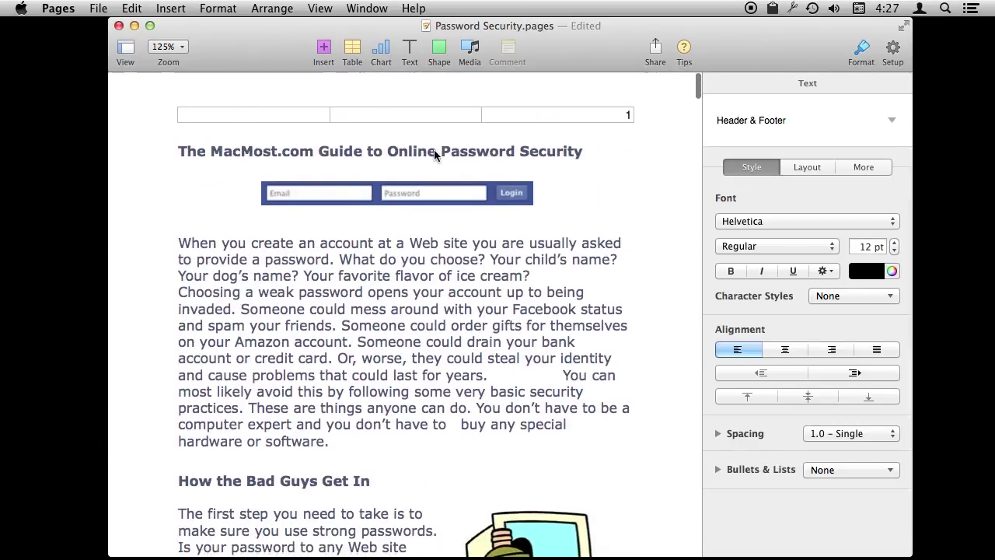
- Add the label 'Num:' before the page number in the right header
click(500, 259)
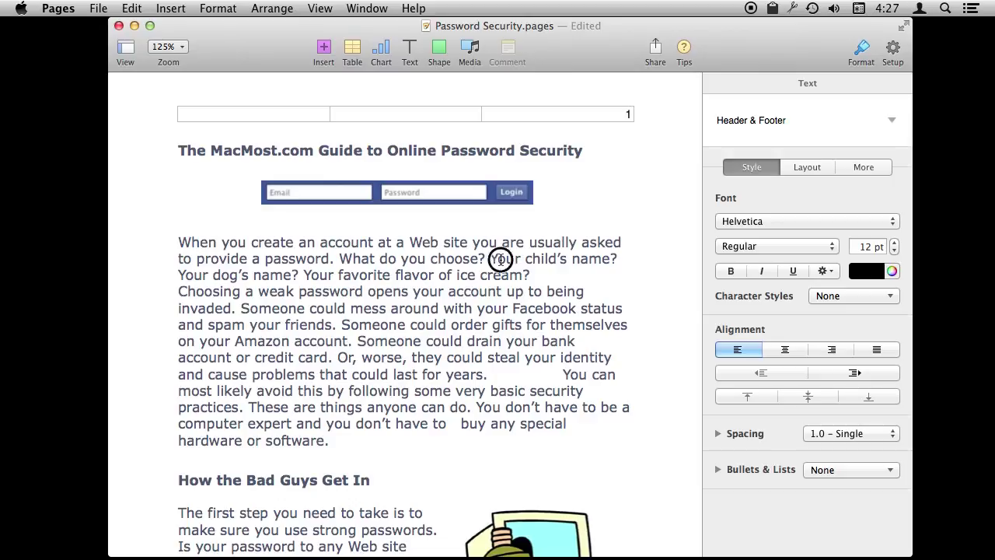
click(617, 114)
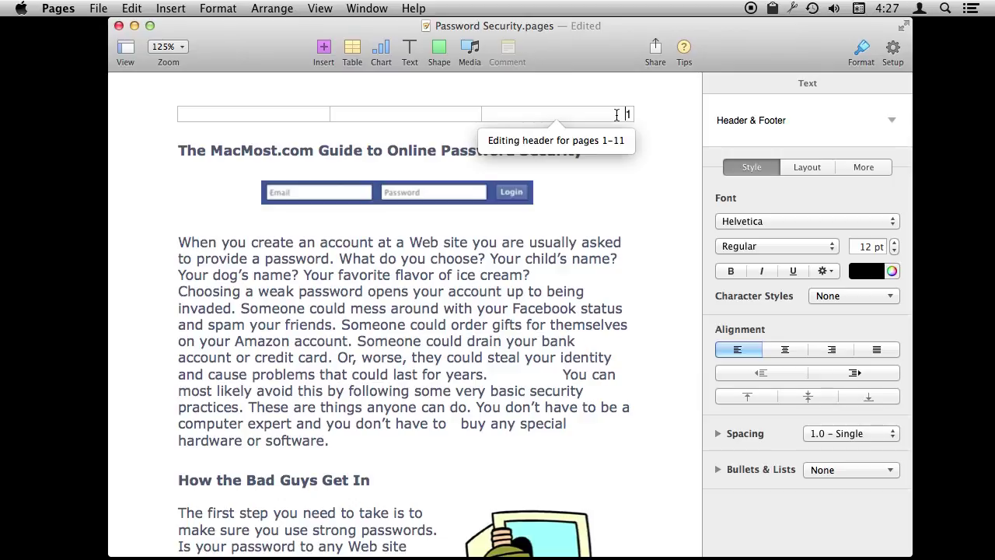
text(Num:)
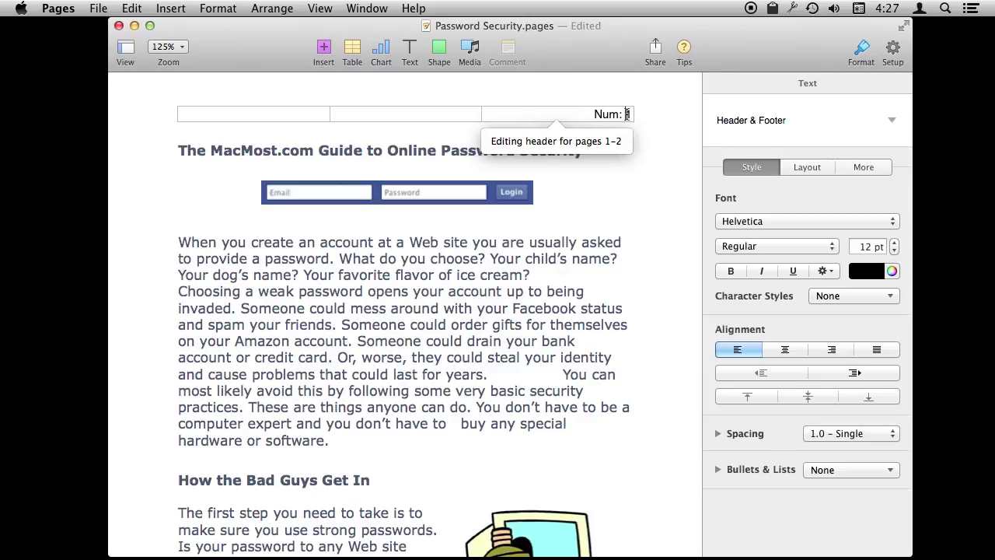
click(626, 266)
scroll(626, 267, down, 10)
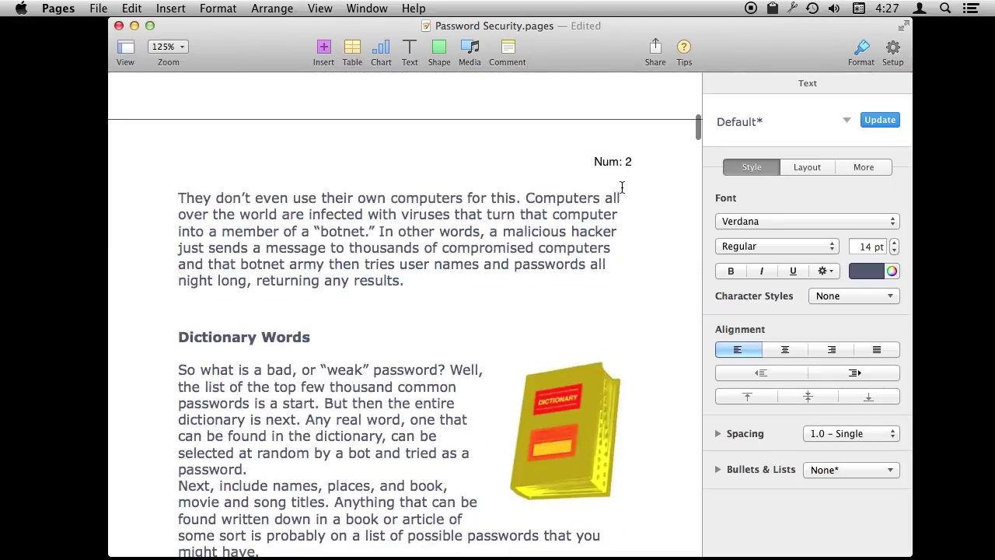
scroll(618, 265, down, 5)
scroll(619, 265, up, 15)
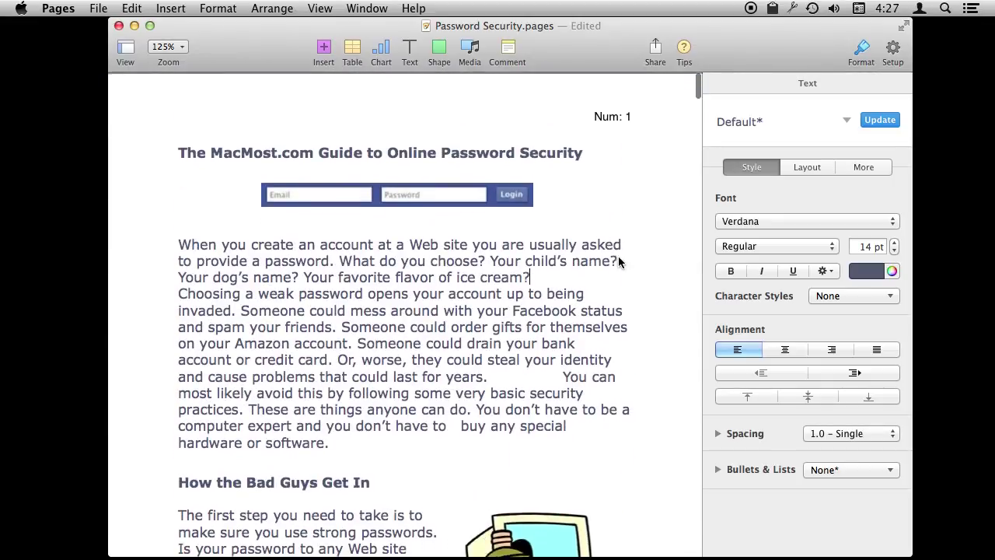
- Type 'My Book' into the left header field
click(259, 116)
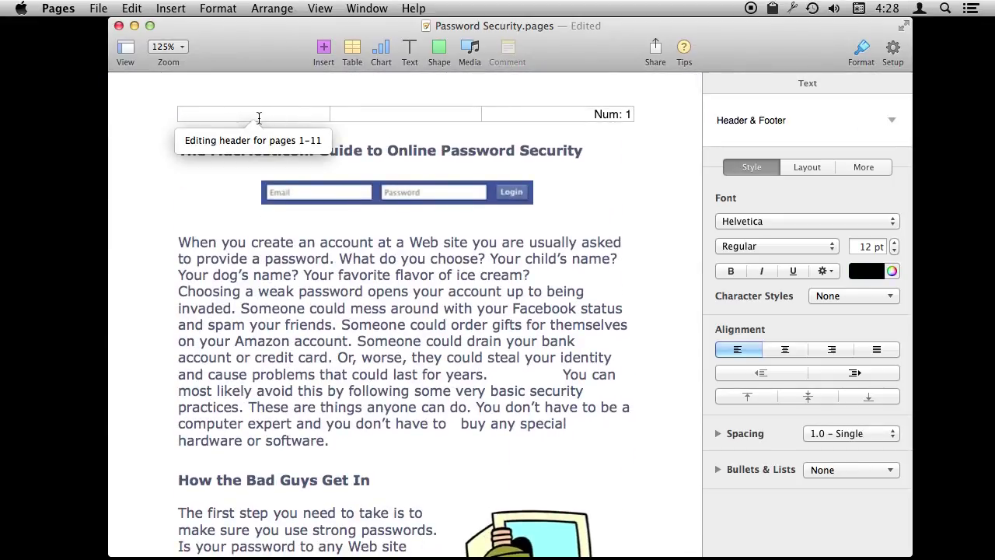
text(My Book)
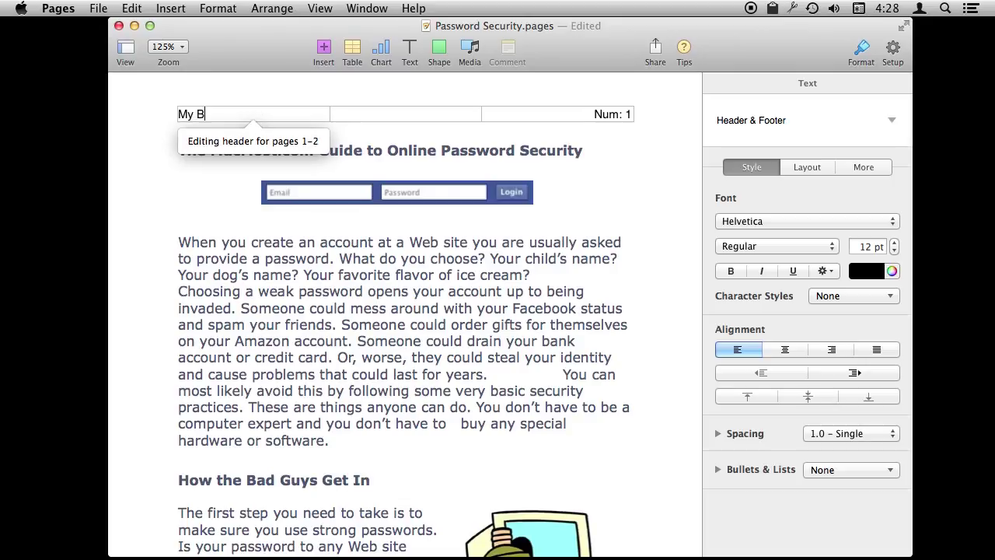
click(222, 187)
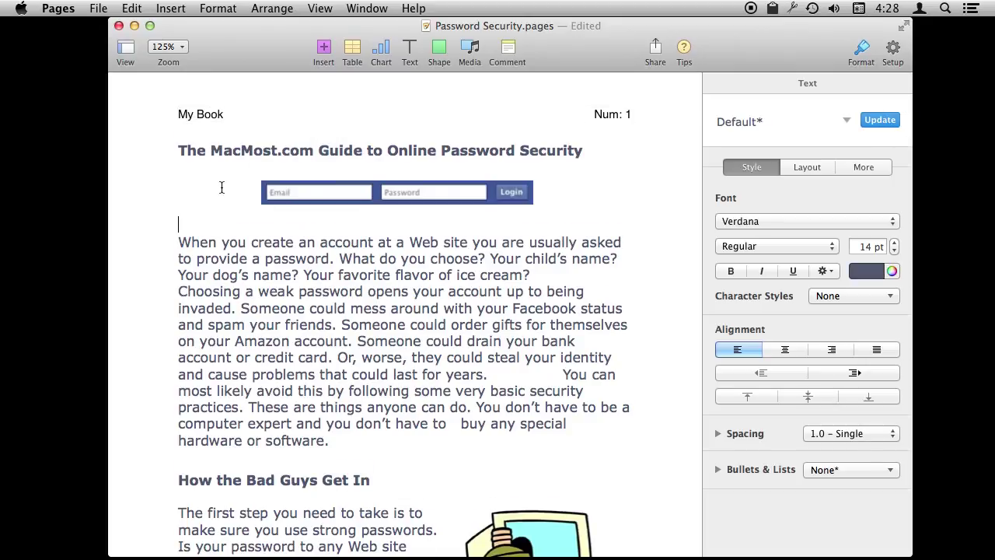
scroll(222, 187, down, 10)
scroll(222, 187, down, 5)
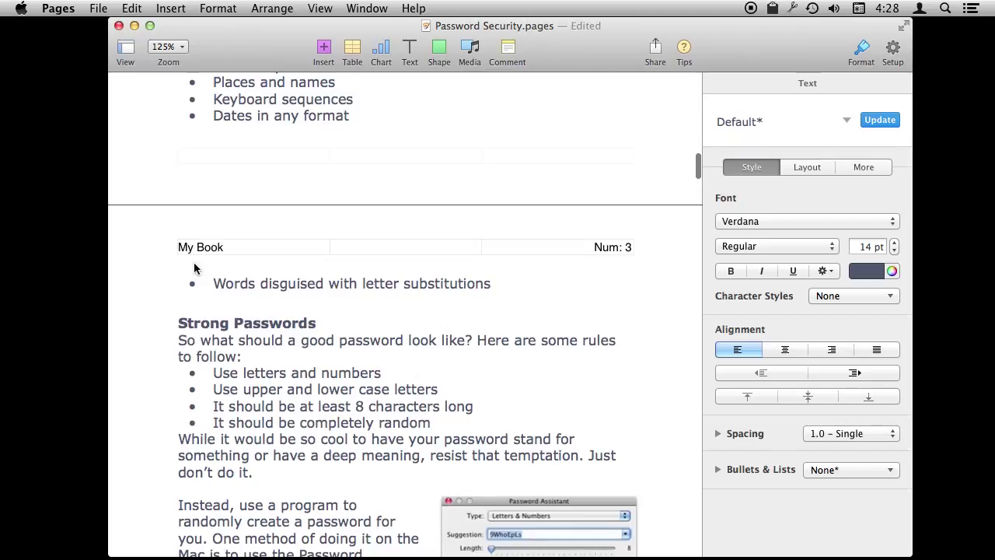
scroll(199, 248, up, 20)
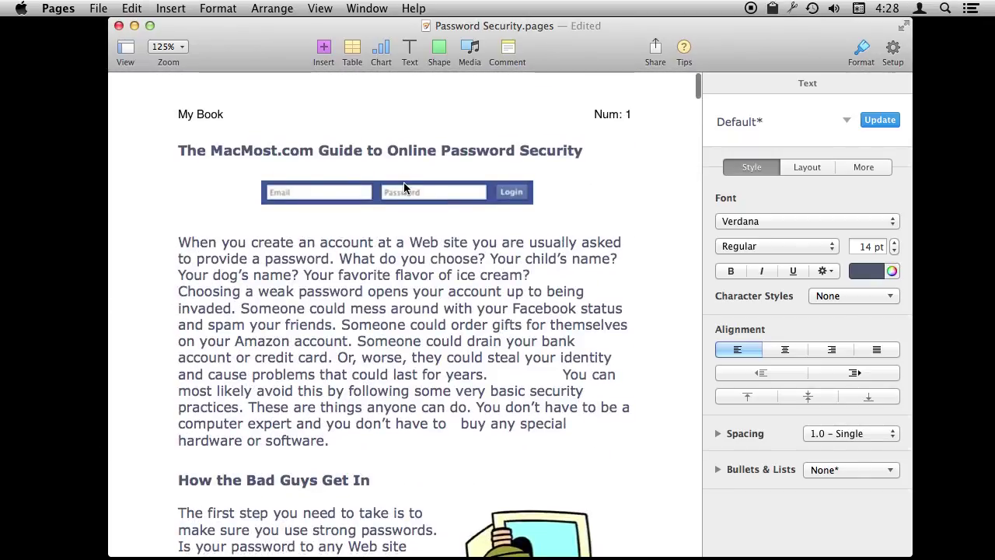
click(215, 168)
click(462, 114)
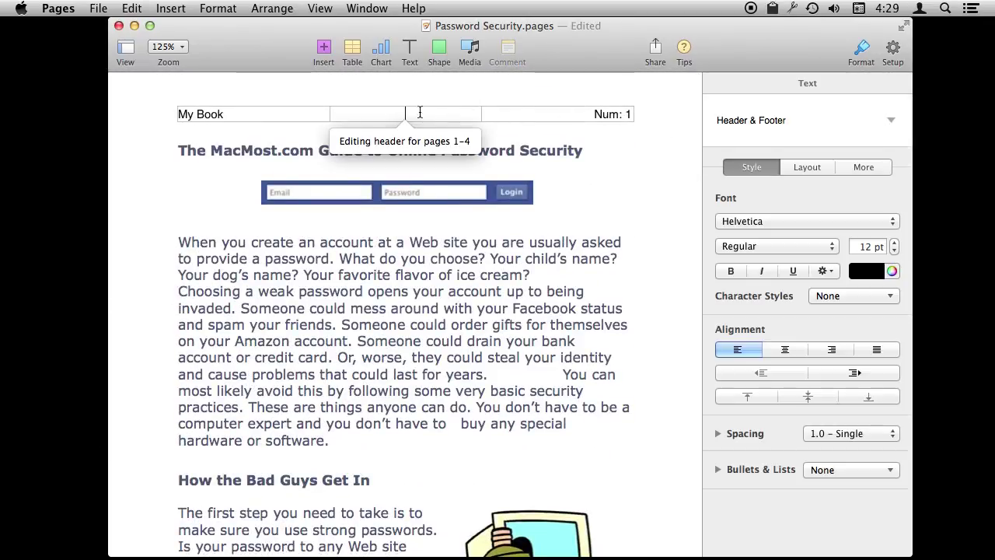
click(609, 114)
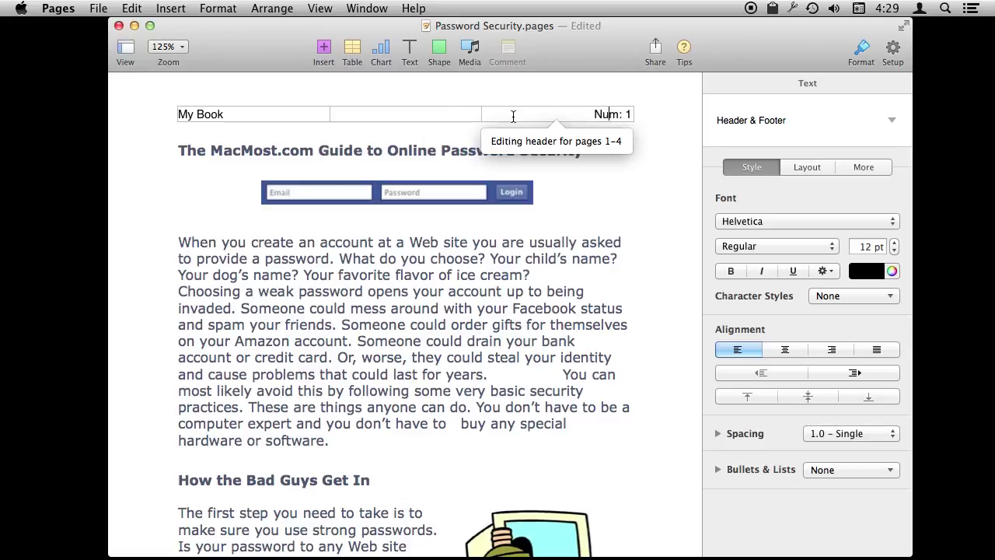
click(410, 114)
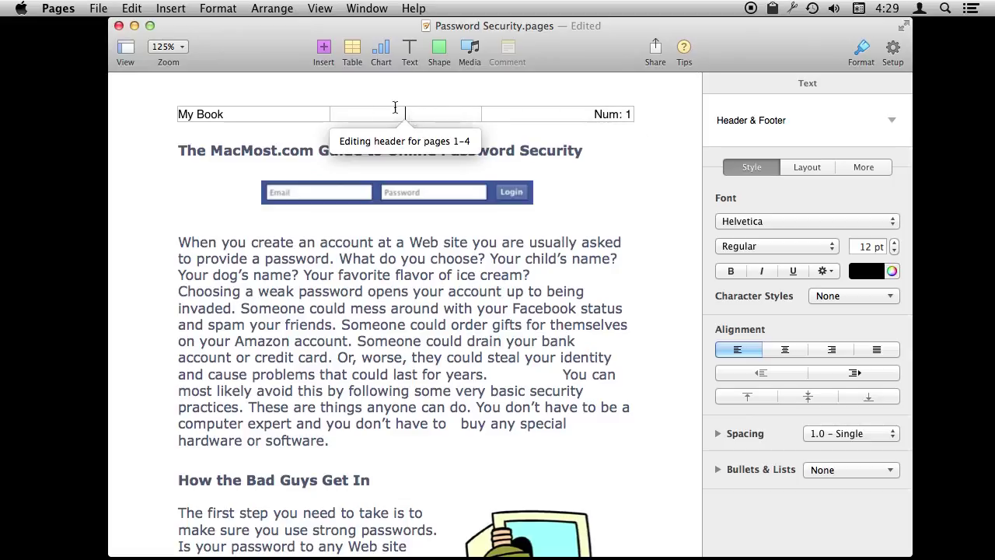
click(172, 7)
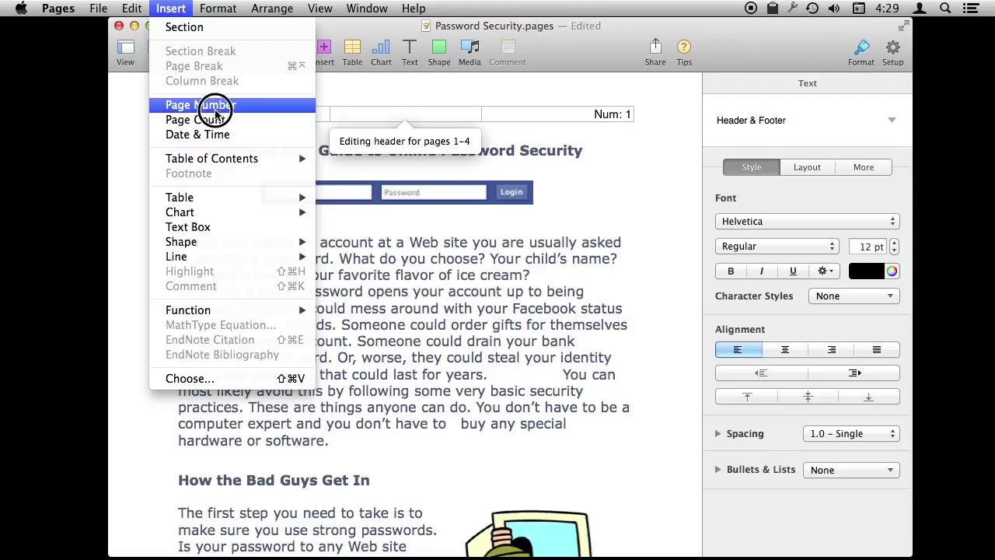
click(217, 105)
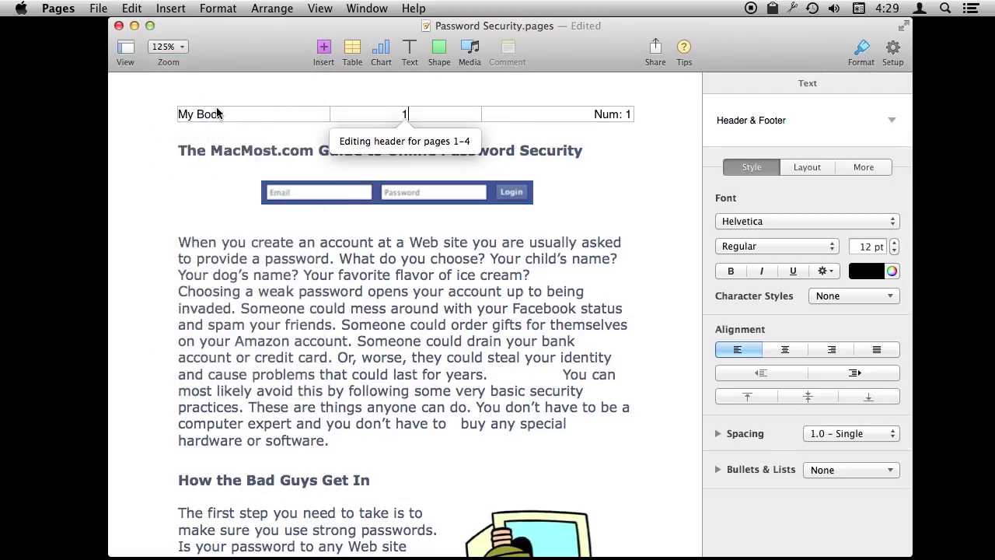
text(of)
click(170, 7)
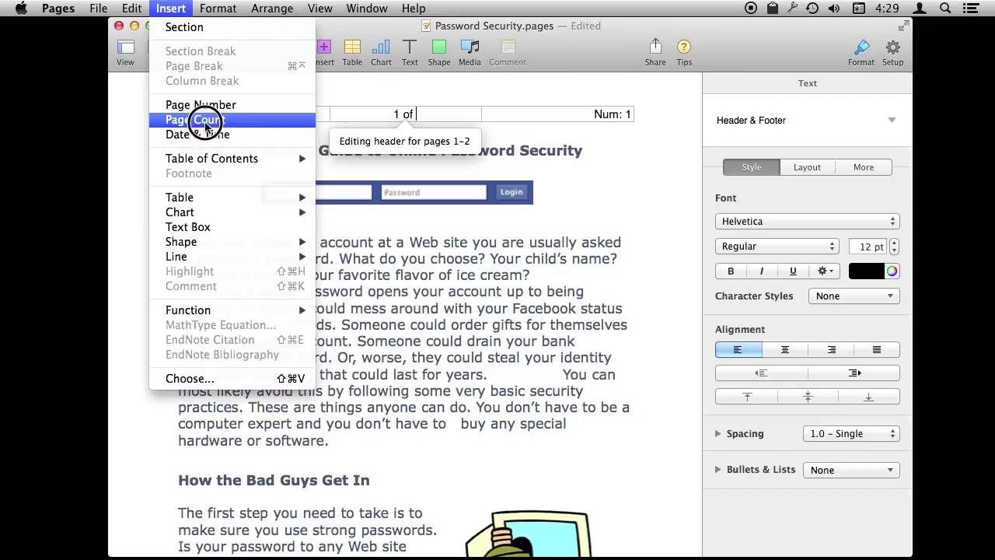
click(205, 122)
click(242, 222)
scroll(242, 222, down, 10)
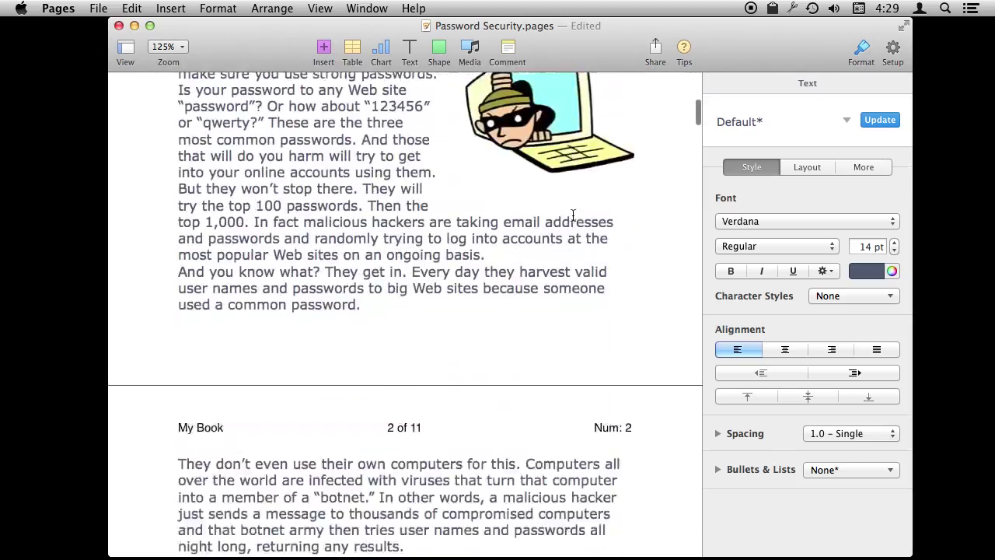
scroll(419, 257, up, 10)
click(396, 109)
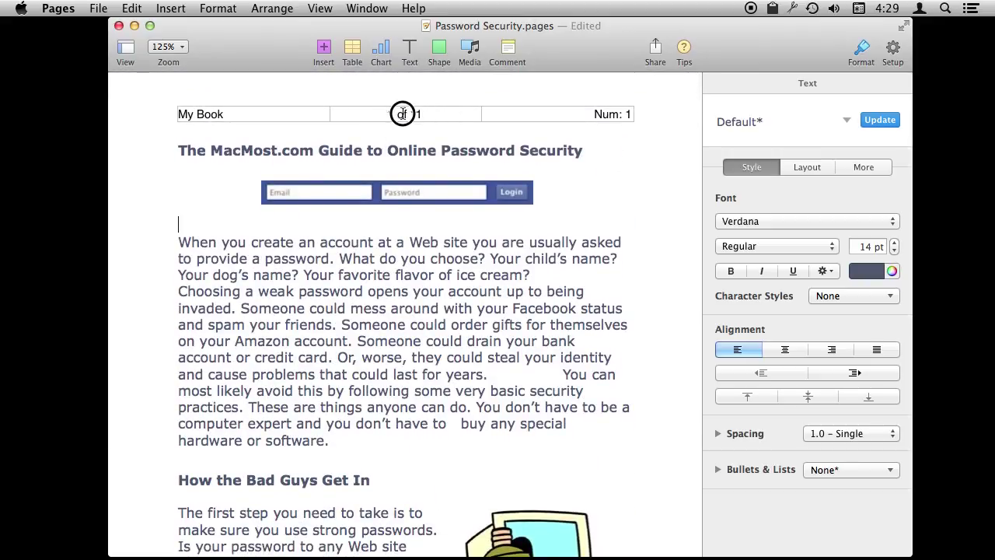
click(400, 113)
triple_click(412, 114)
key(BackSpace)
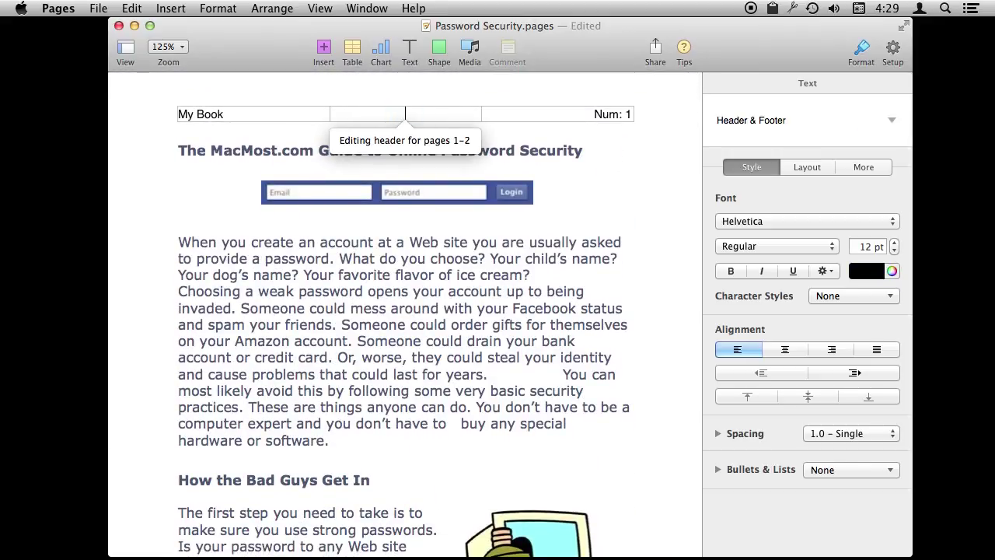
click(178, 195)
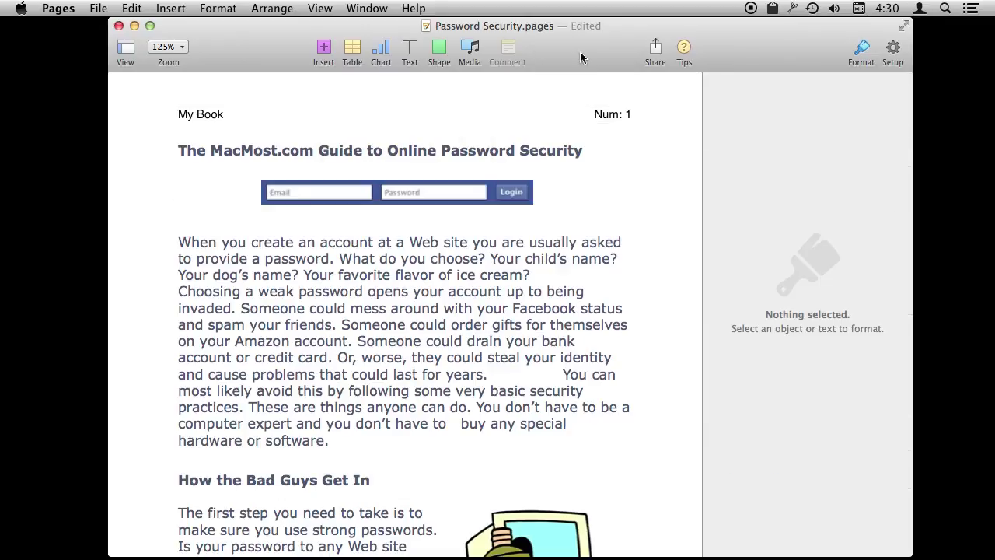
- Turn on page thumbnails and use them to jump to pages 3, 4 and back to 1
click(124, 50)
click(154, 69)
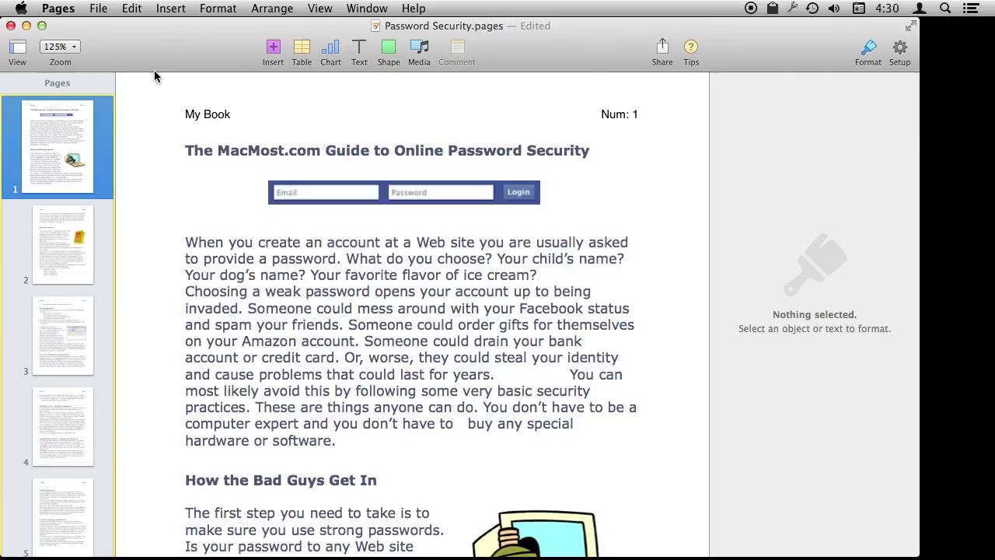
click(49, 321)
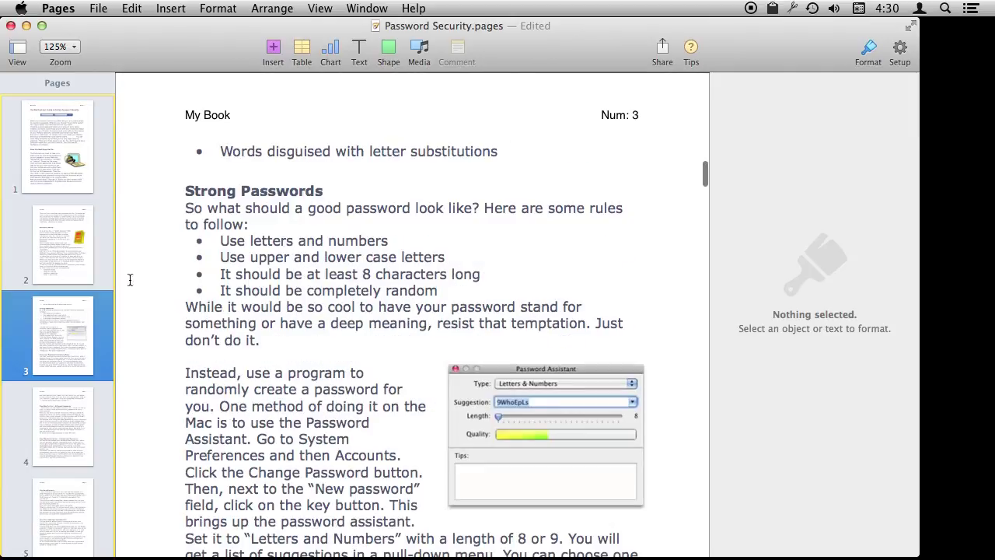
click(44, 435)
click(56, 155)
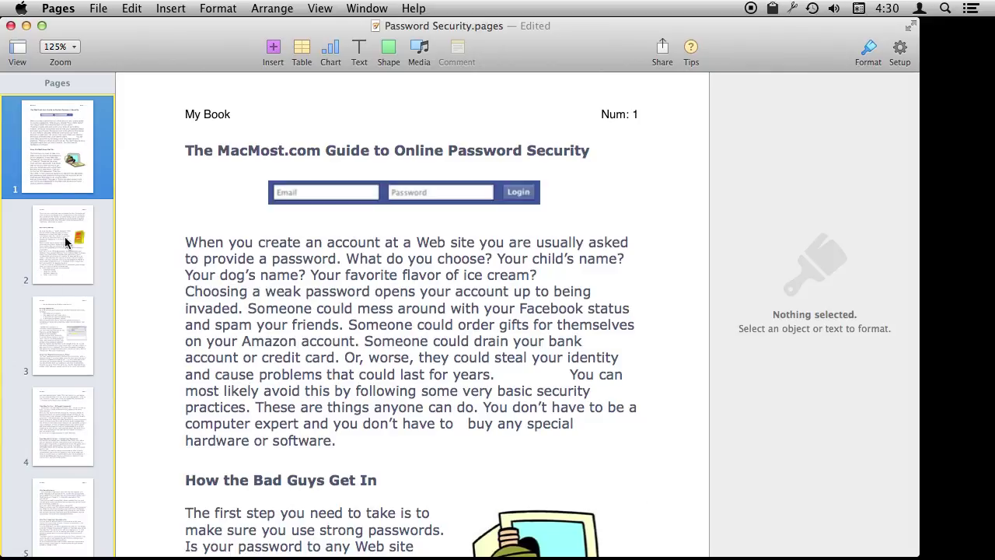
scroll(71, 230, down, 10)
scroll(71, 230, up, 10)
- In the Section settings, try A, B, C page numbering, then revert to 1, 2, 3
click(900, 50)
click(858, 86)
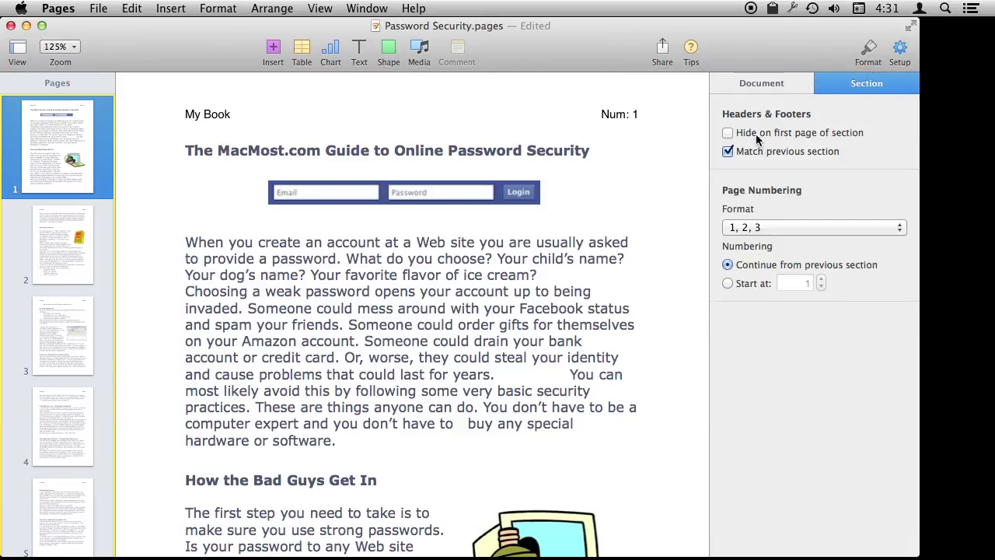
click(766, 229)
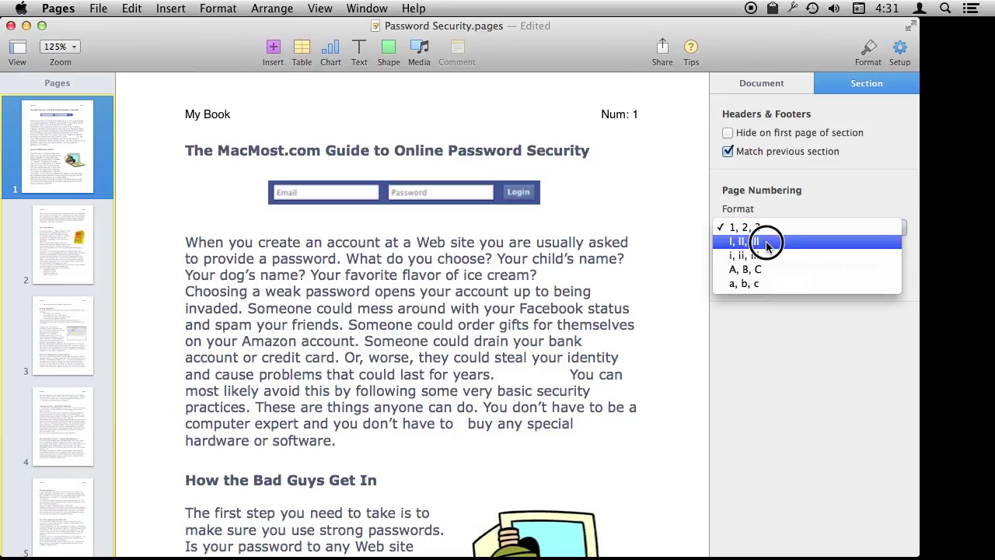
click(766, 269)
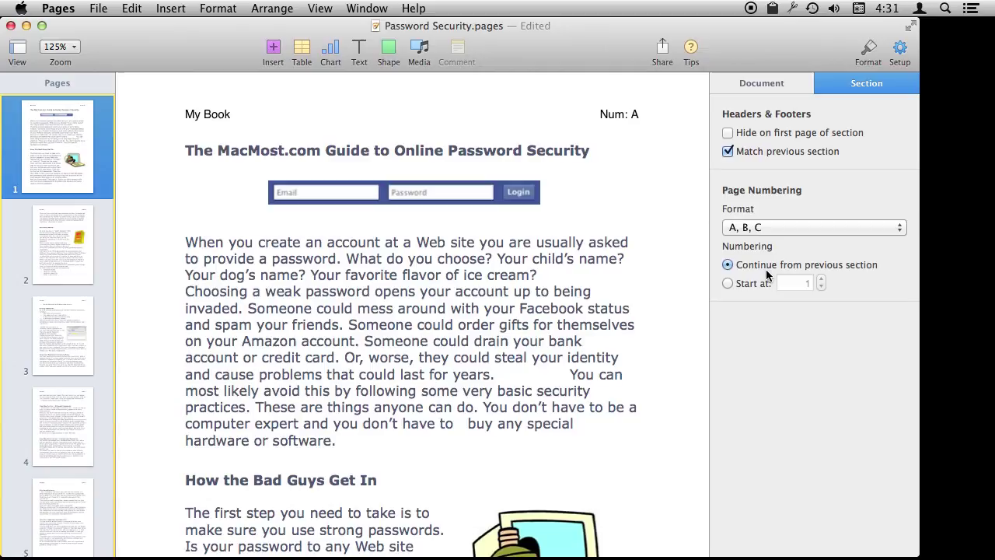
click(781, 230)
click(781, 188)
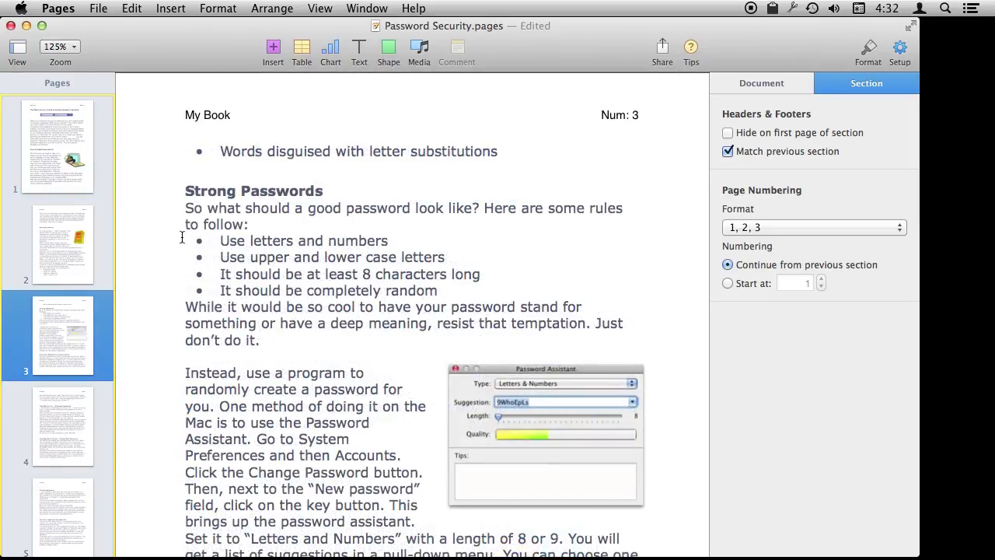
- Insert a section break before 'One Step Further – Different Passwords' on page 4
click(88, 421)
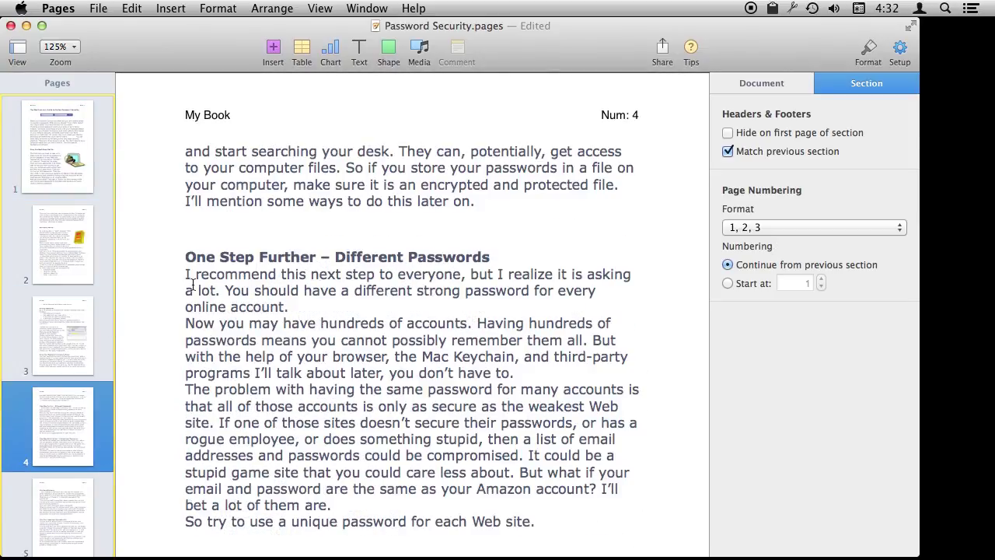
click(185, 256)
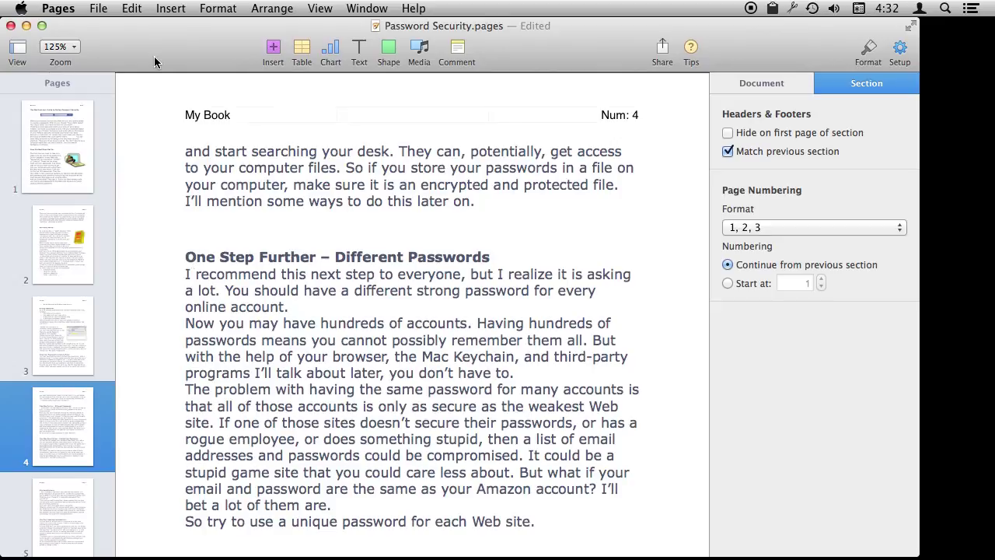
click(171, 8)
click(186, 51)
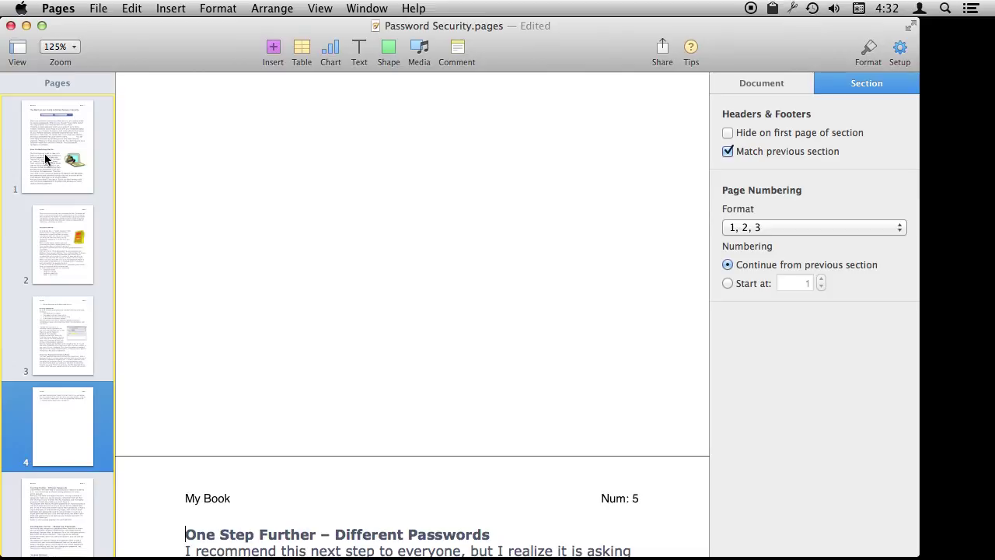
scroll(51, 457, down, 5)
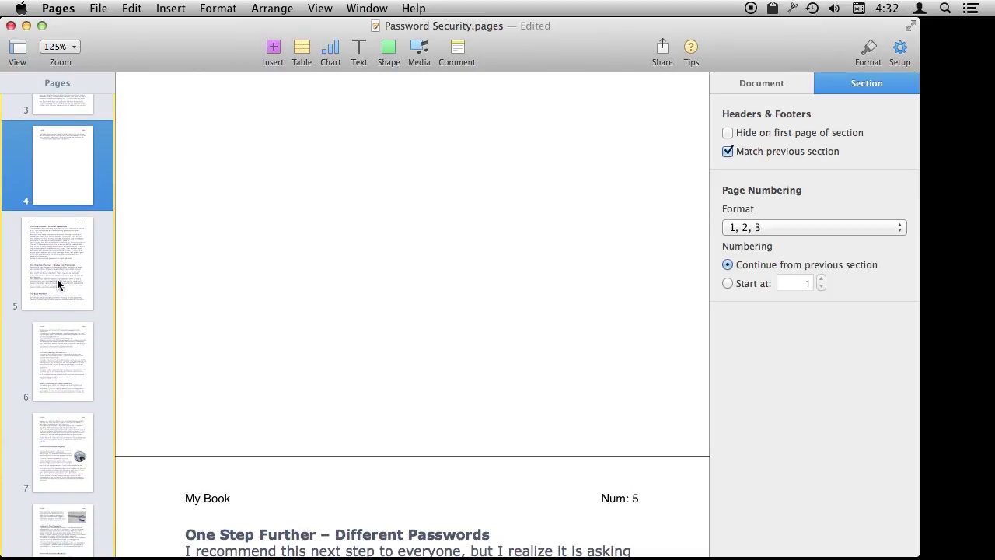
- Restart the new section's page numbering at 1, checking pages 4 and 5
click(57, 279)
click(63, 377)
click(62, 293)
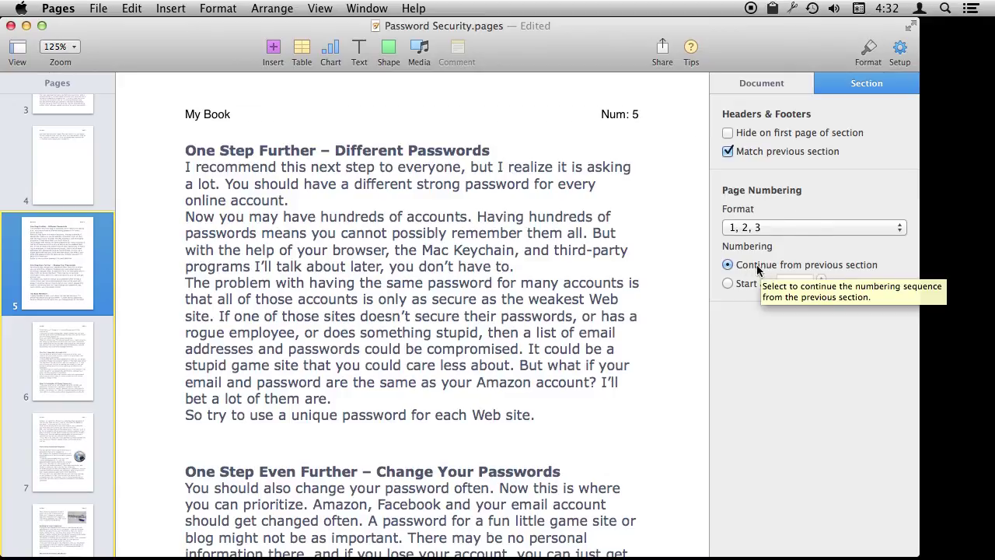
click(728, 284)
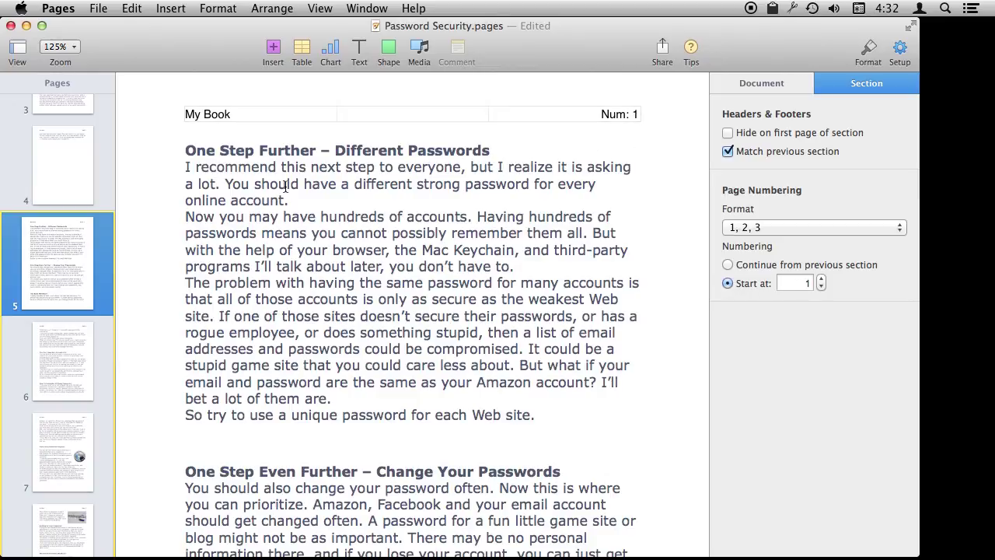
click(61, 173)
click(44, 253)
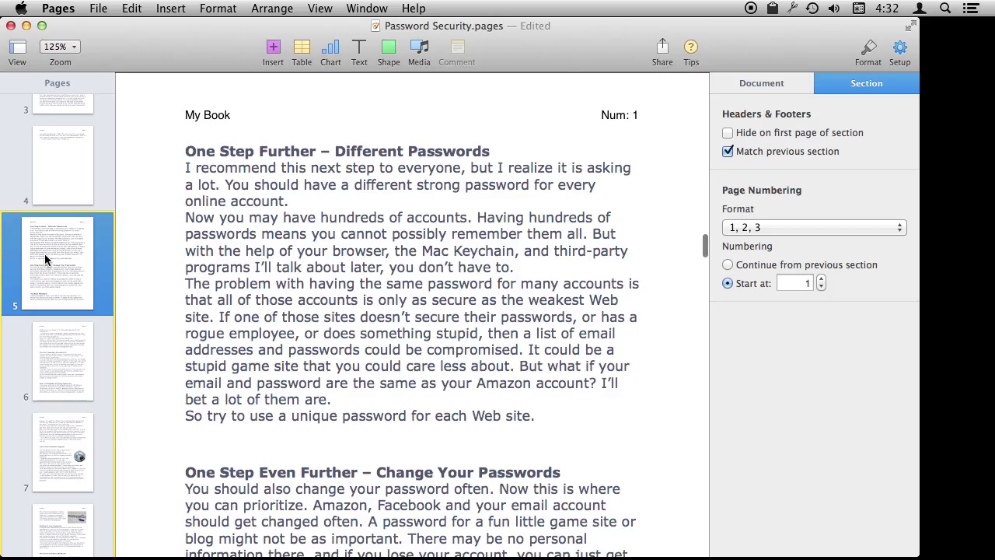
- Set the section's Start at number to 10 and confirm page 5 reads 'Num: 10'
click(801, 283)
text(10)
key(Return)
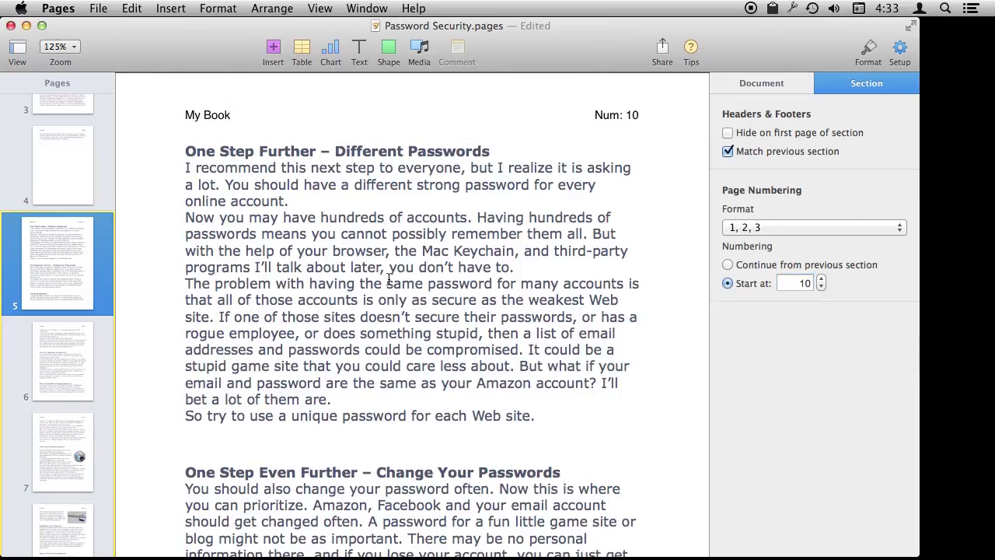
click(71, 179)
click(62, 258)
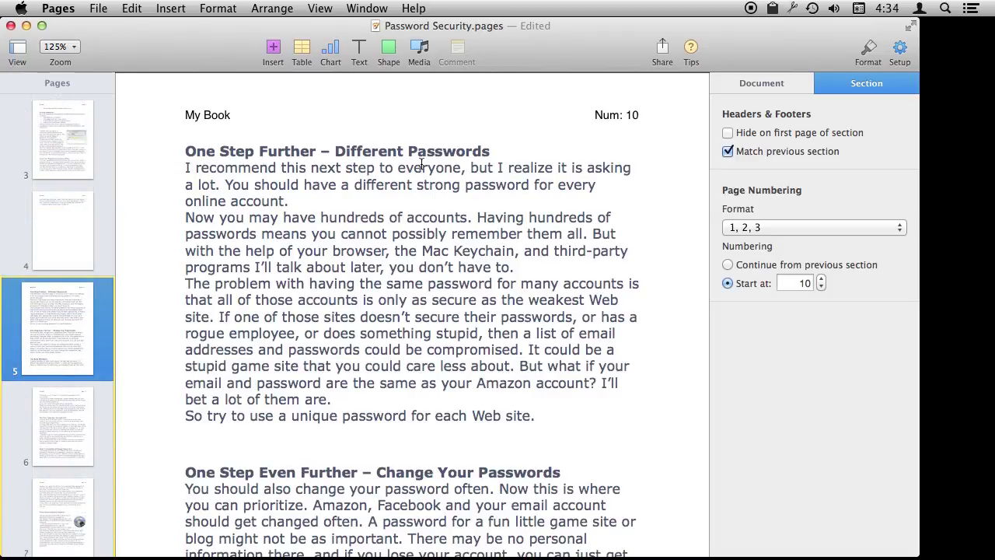
- Open page 4's header for editing, comparing it against page 5
click(72, 242)
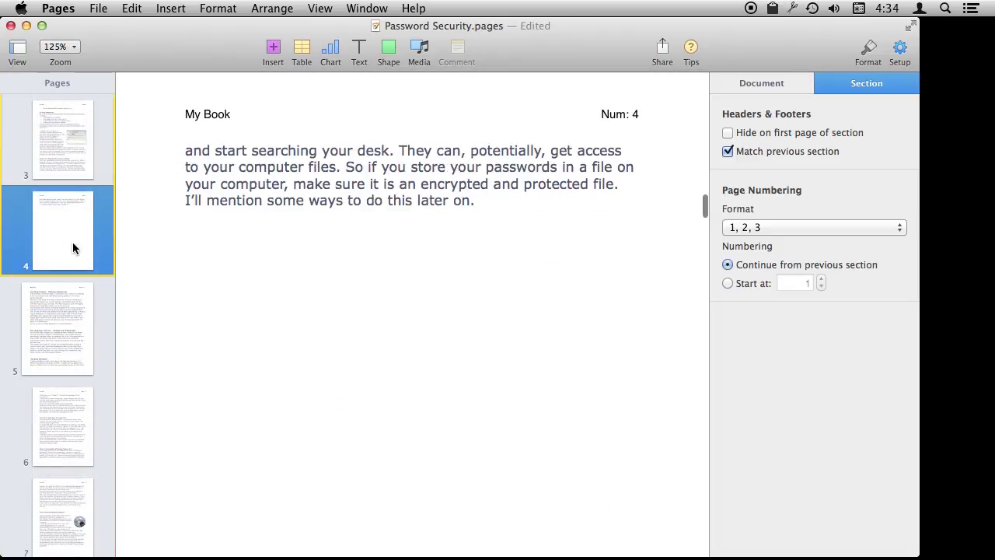
click(614, 114)
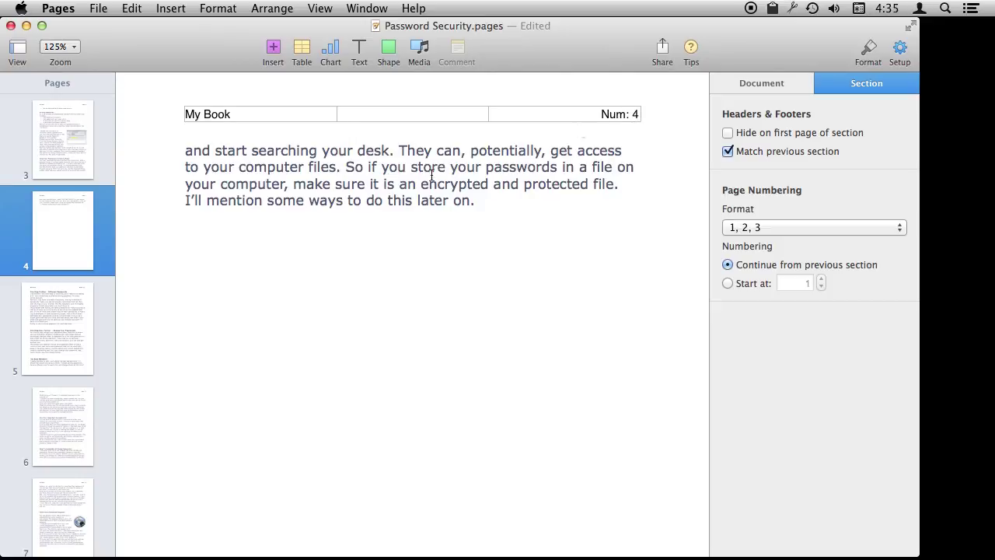
click(47, 321)
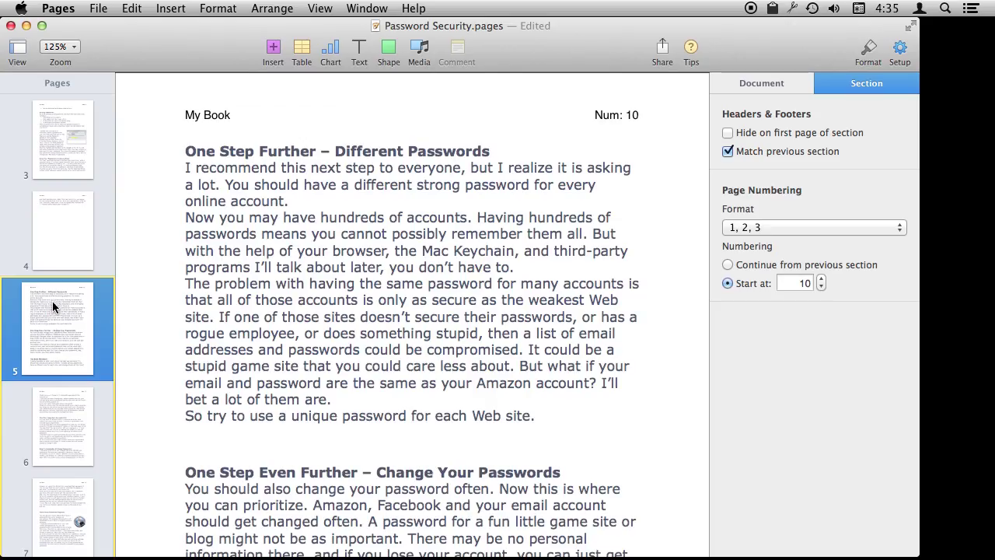
click(74, 259)
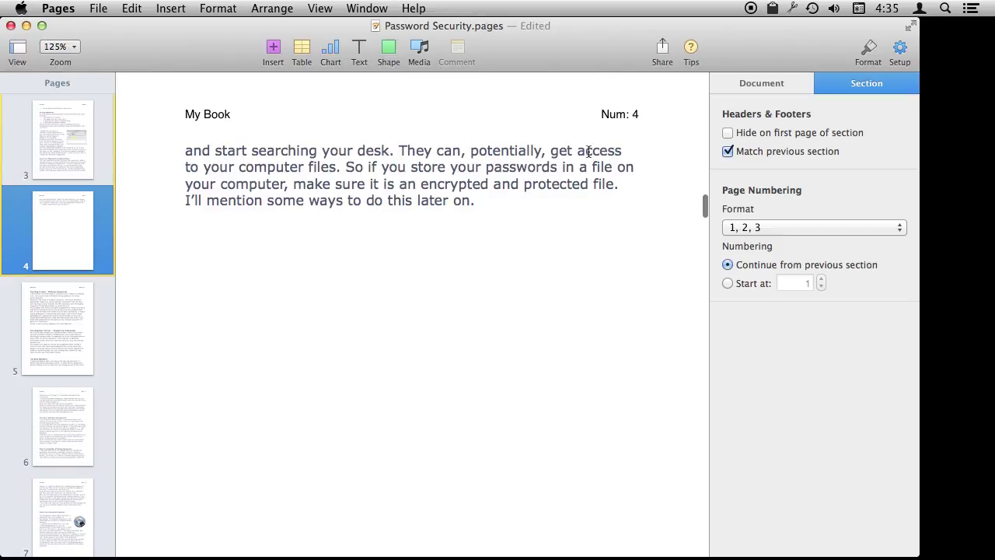
click(604, 114)
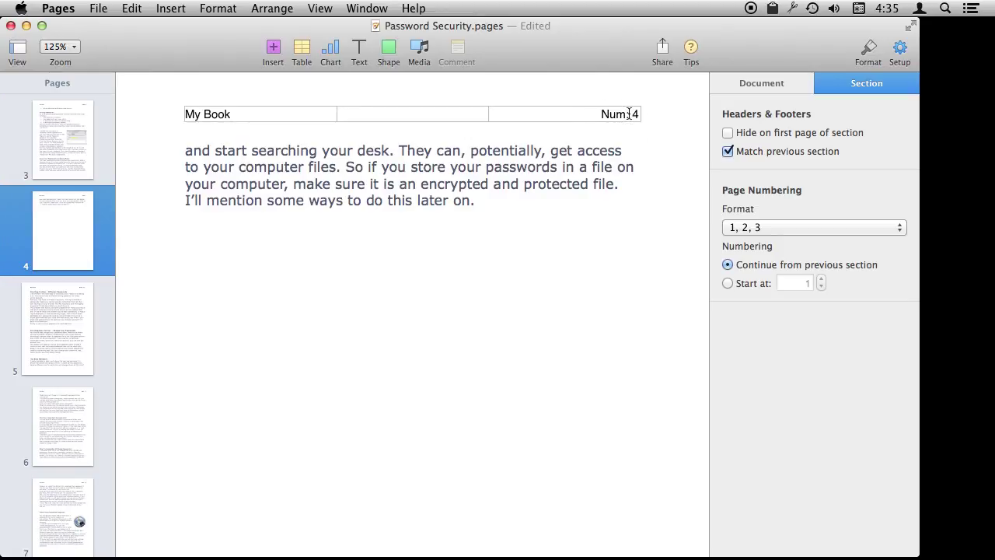
click(612, 115)
- Replace 'Num' with 'Section 1' in the header and check pages 3 to 5
triple_click(608, 114)
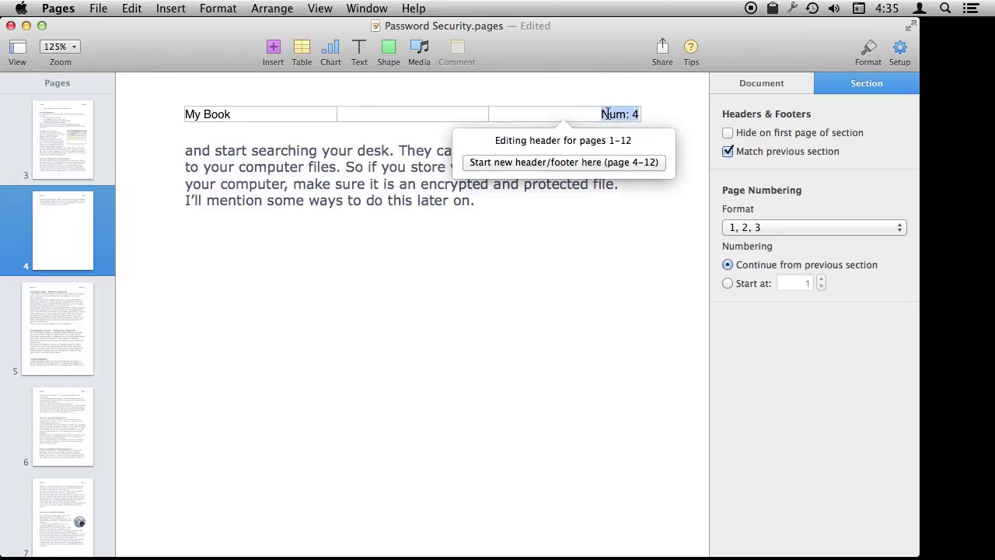
click(608, 114)
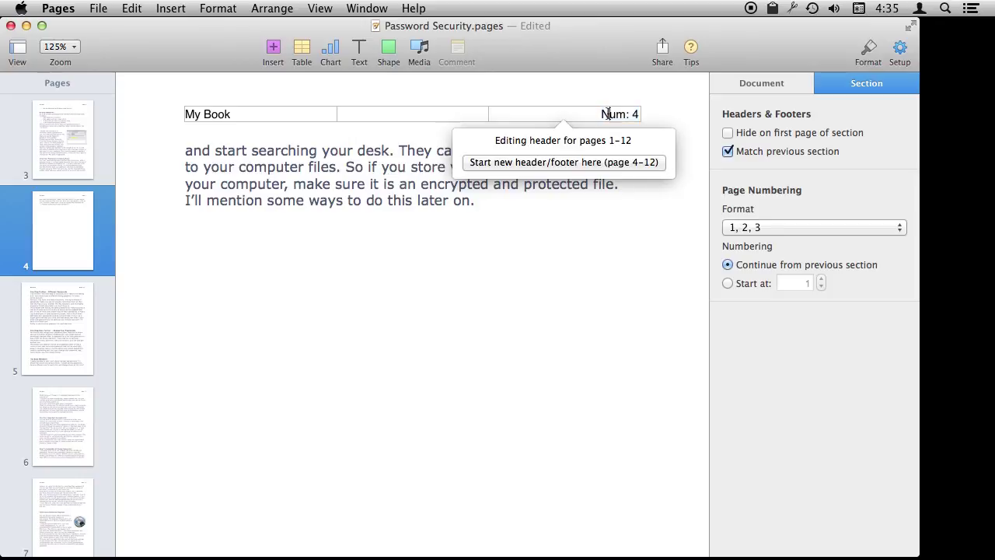
double_click(612, 114)
text(Section)
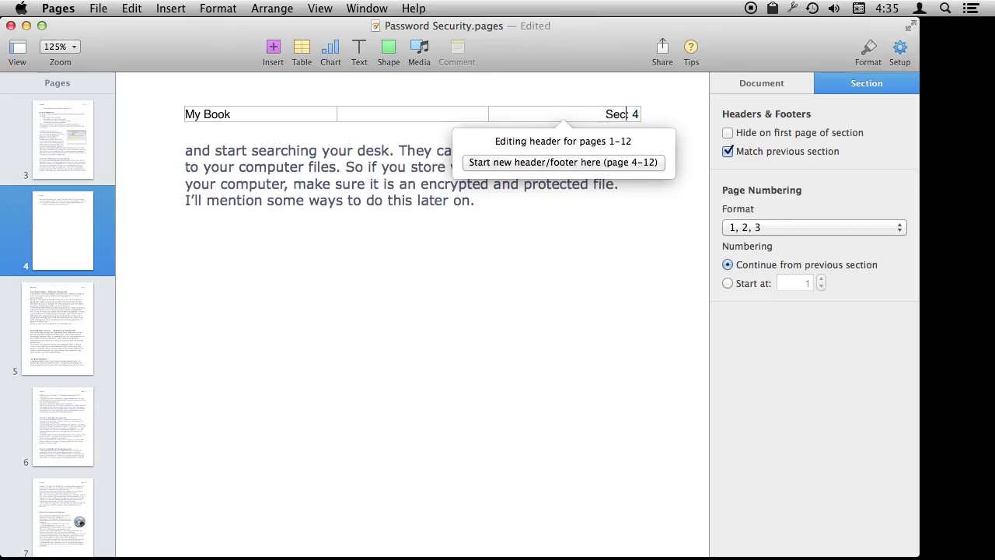
text( 1)
click(229, 300)
click(69, 180)
click(60, 248)
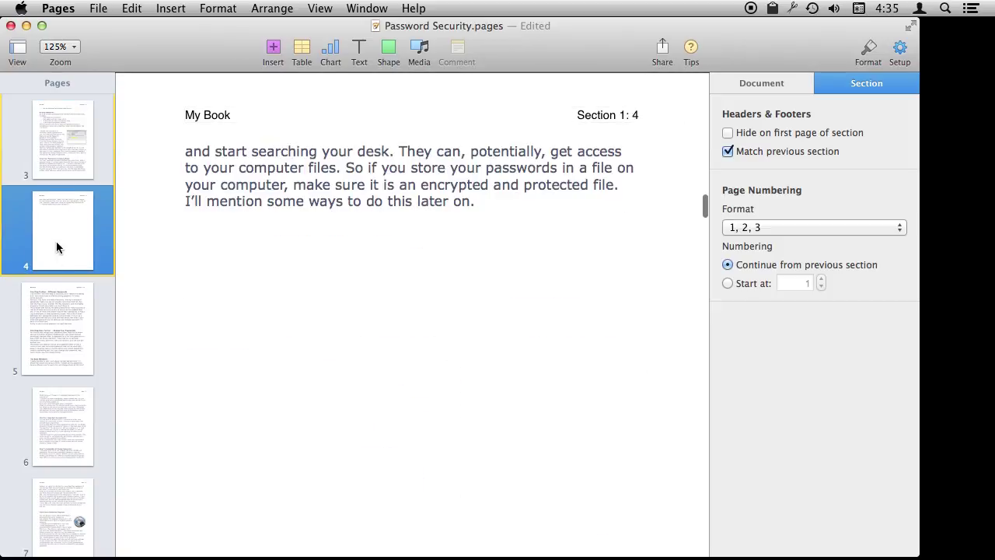
click(47, 307)
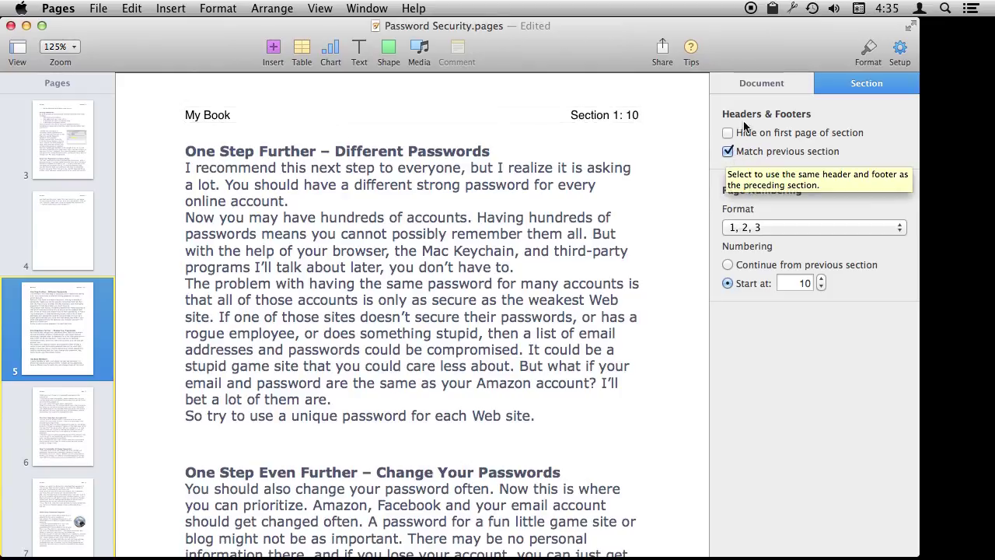
- Turn off Match previous section and change page 5's 'Num' label to 'Section 3'
click(728, 152)
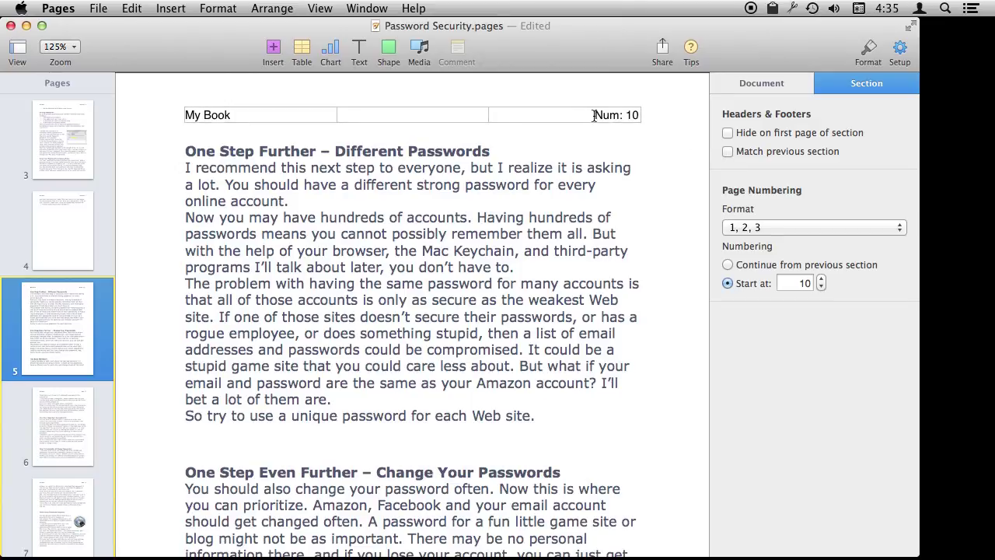
click(595, 115)
double_click(604, 115)
text(Section 3)
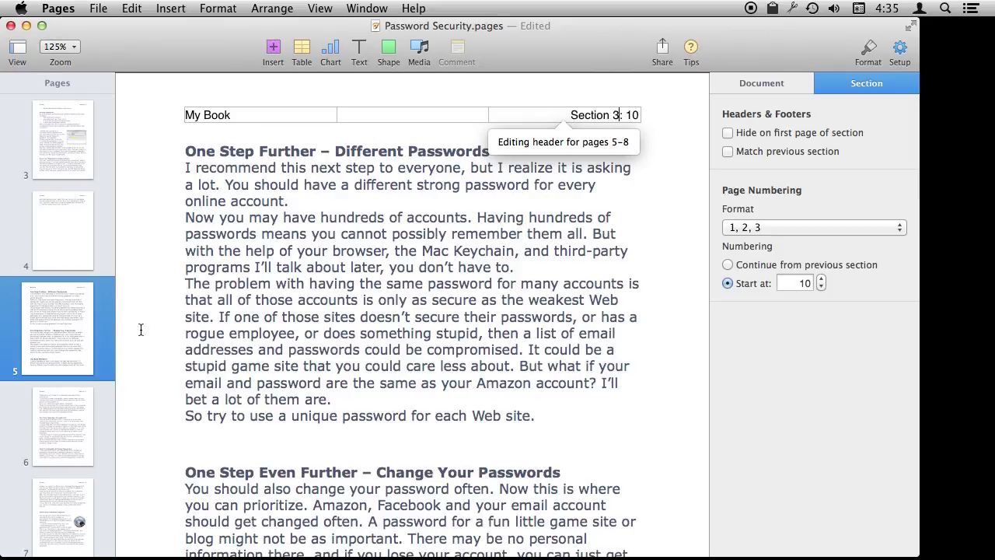
click(89, 261)
click(74, 323)
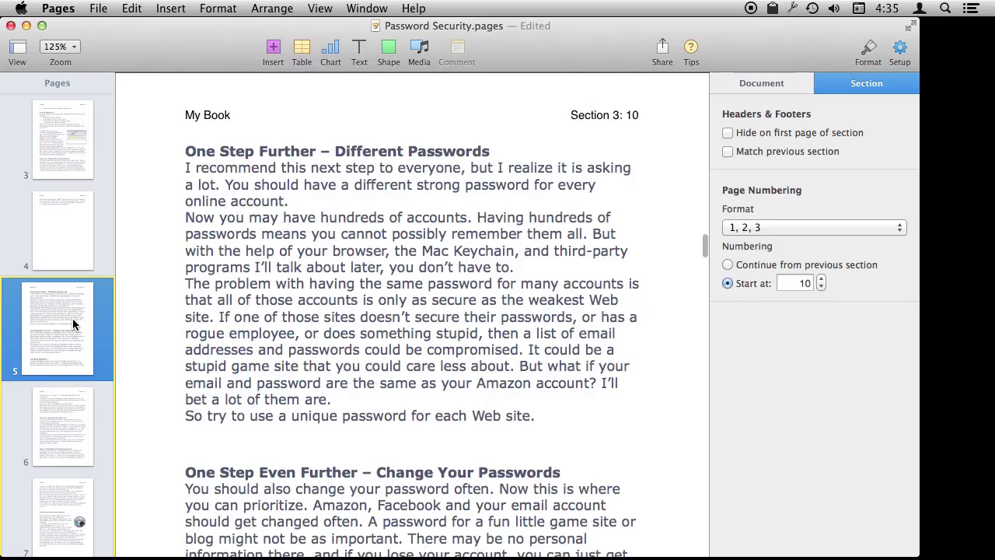
click(73, 255)
click(65, 300)
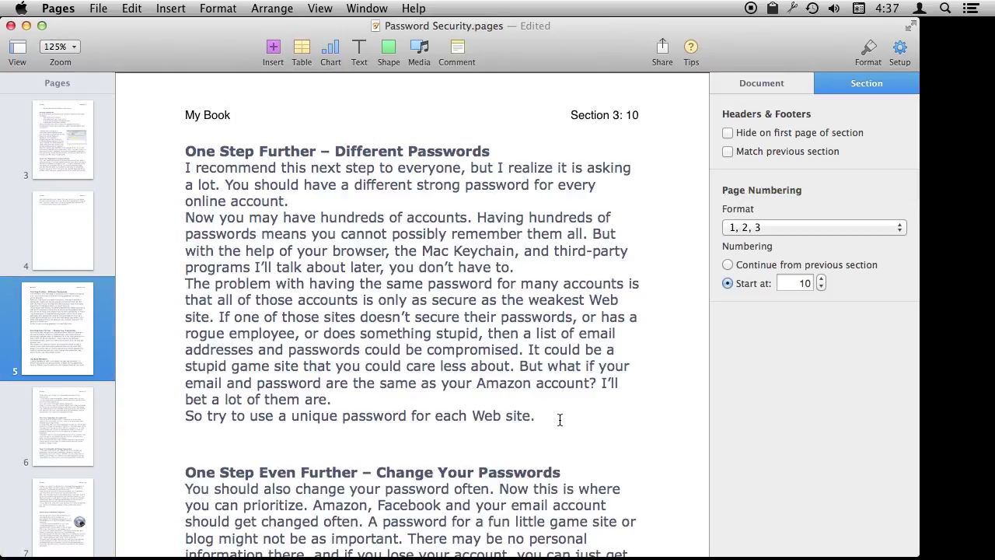
- Add a new line 'This is page' followed by an automatic page number
key(Return)
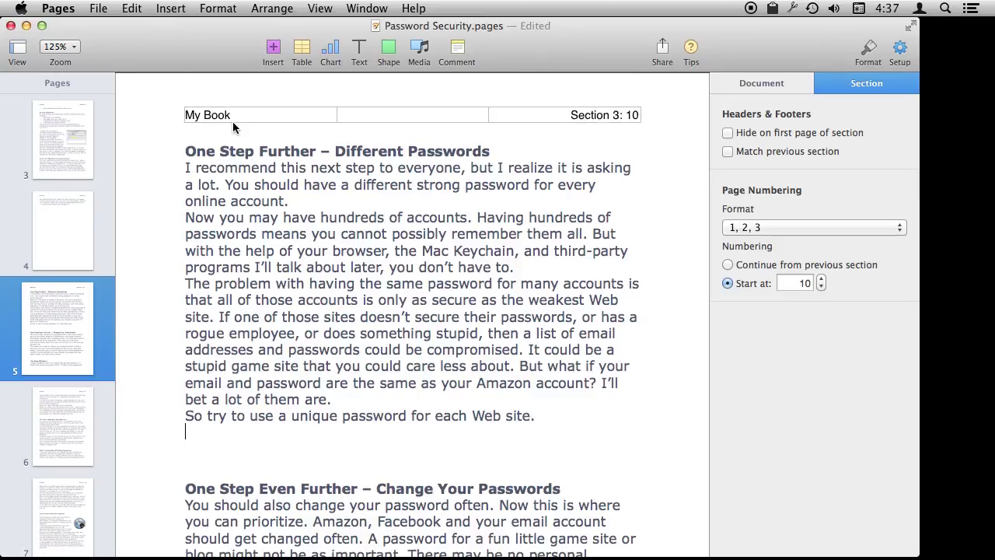
text(This is page)
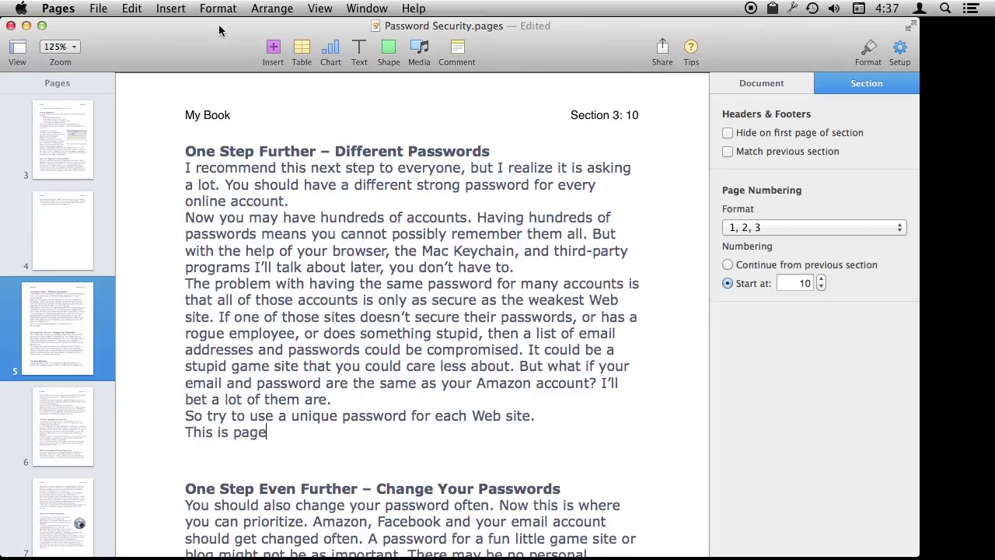
click(171, 8)
click(195, 101)
- Add blank lines after 'bet a lot of them are.' to push the line onto page 11
scroll(221, 398, down, 5)
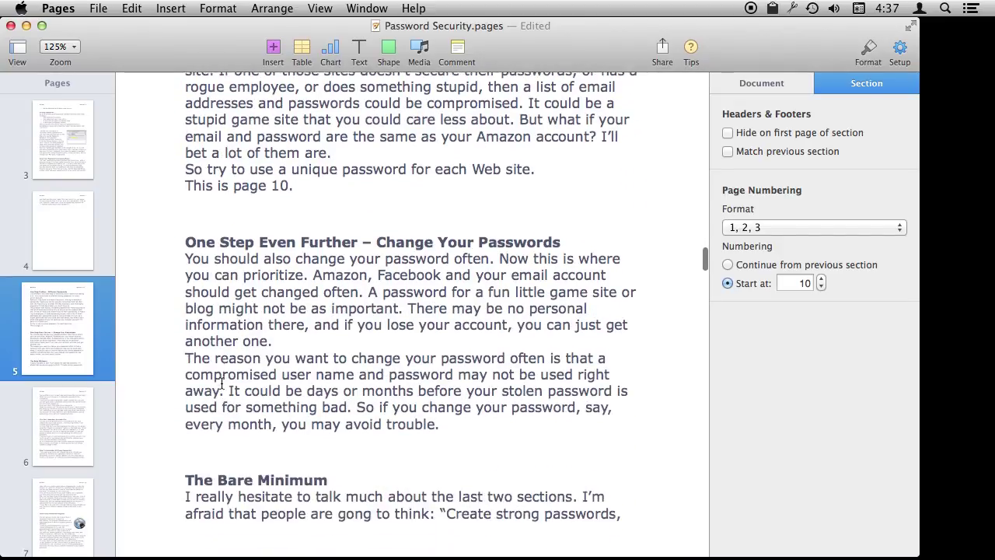
click(334, 132)
key(Return)
key(Return)
key(Return)
key(Return)
key(Return)
key(Return)
key(Return)
key(Return)
key(Return)
key(Return)
key(Return)
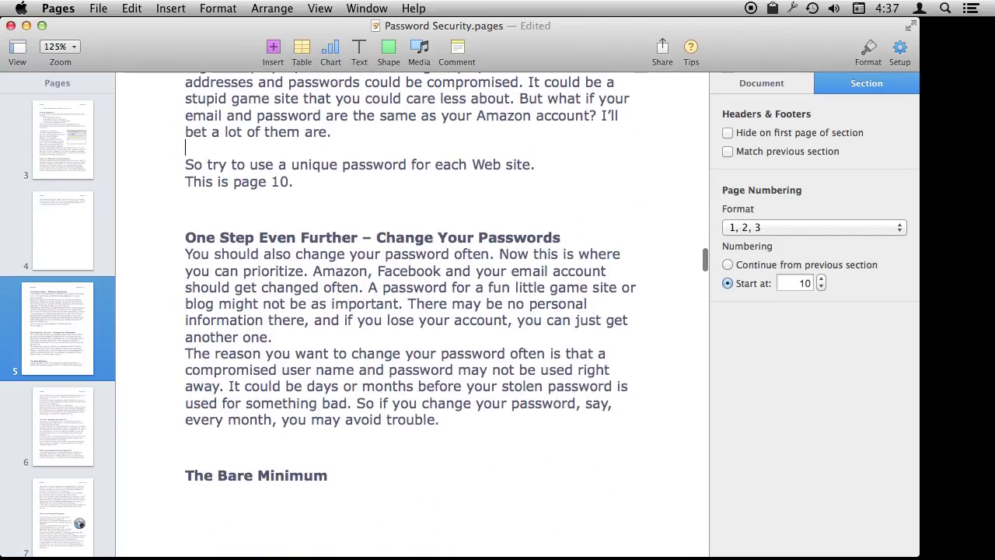
key(Return)
key(Return)
key(Return)
key(Return)
key(Return)
key(Return)
key(Return)
key(Return)
key(Return)
key(Return)
key(Return)
key(Return)
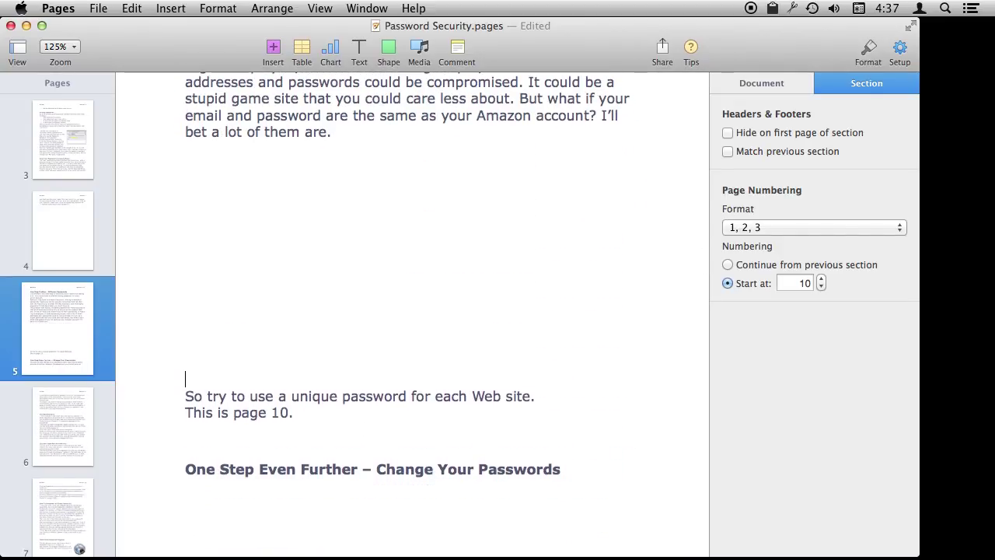
scroll(356, 327, down, 5)
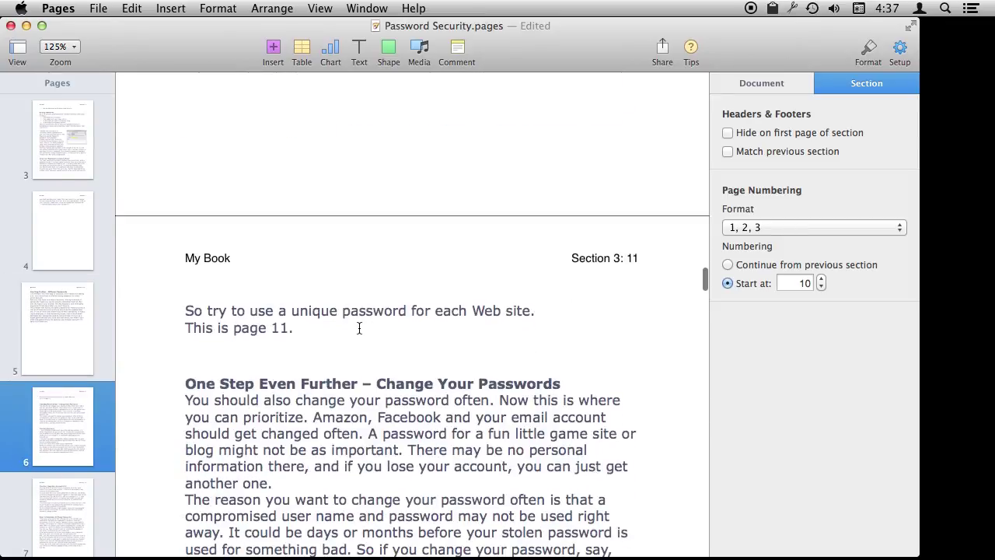